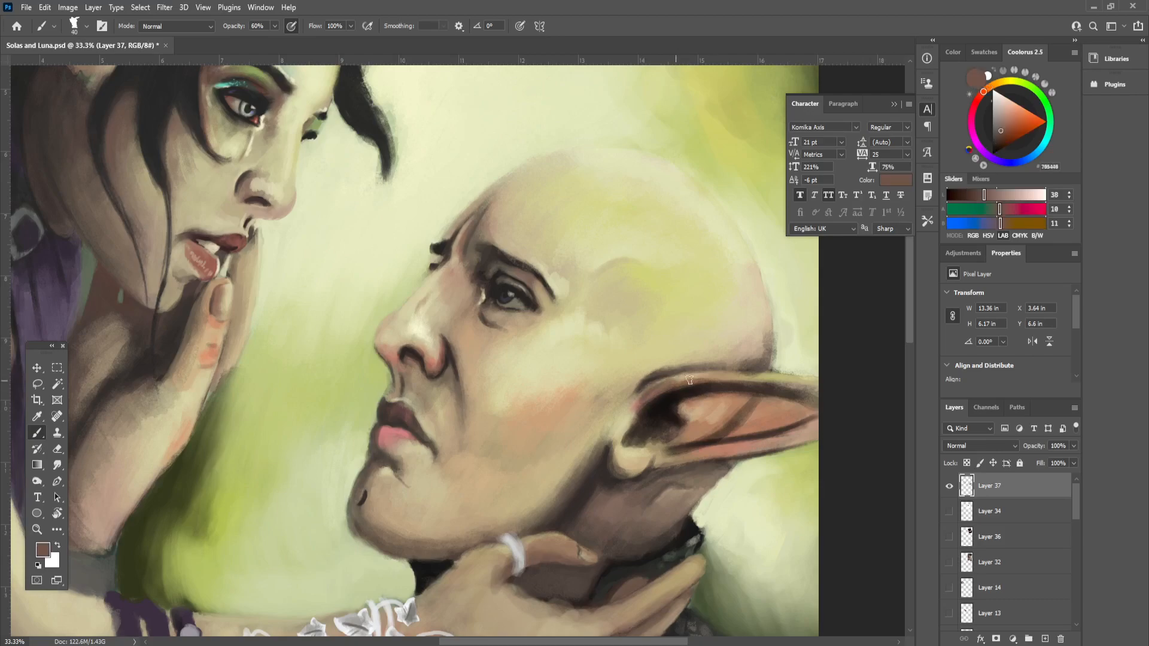
# Step: Paint soft shading inside the bald elf's ear with reddish and brown tones sampled from the ear
pyautogui.keyDown('alt'); pyautogui.click(709, 377); pyautogui.keyUp('alt')
pyautogui.keyDown('alt'); pyautogui.click(706, 376); pyautogui.keyUp('alt')
pyautogui.keyDown('alt'); pyautogui.click(807, 414); pyautogui.keyUp('alt')
pyautogui.moveTo(767, 397)
pyautogui.mouseDown()
pyautogui.moveTo(805, 395)
pyautogui.moveTo(733, 430)
pyautogui.mouseUp()
pyautogui.keyDown('alt'); pyautogui.click(667, 410); pyautogui.keyUp('alt')
pyautogui.moveTo(809, 413); pyautogui.dragTo(742, 432)
# Step: Choose a saturated orange and brighten the inner ear with it, blending with sampled ear and skin tones
pyautogui.click(977, 99)
pyautogui.click(1028, 112)
pyautogui.keyDown('alt'); pyautogui.click(798, 422); pyautogui.keyUp('alt')
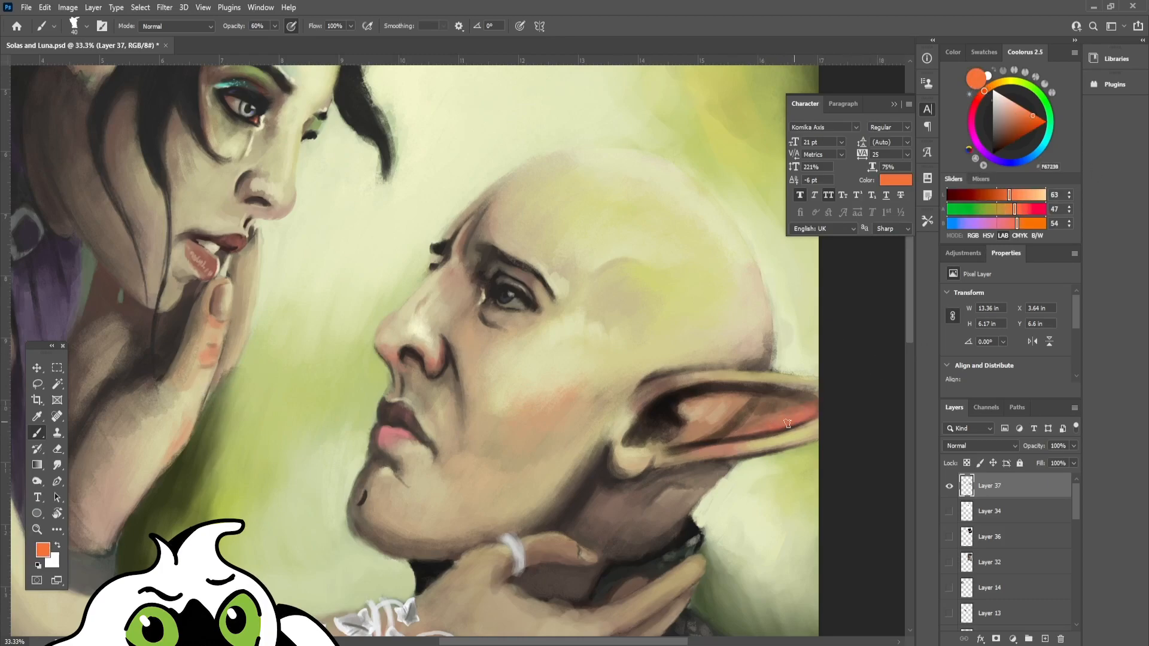
pyautogui.keyDown('alt'); pyautogui.click(718, 410); pyautogui.keyUp('alt')
pyautogui.keyDown('alt'); pyautogui.click(719, 407); pyautogui.keyUp('alt')
pyautogui.keyDown('alt'); pyautogui.click(706, 389); pyautogui.keyUp('alt')
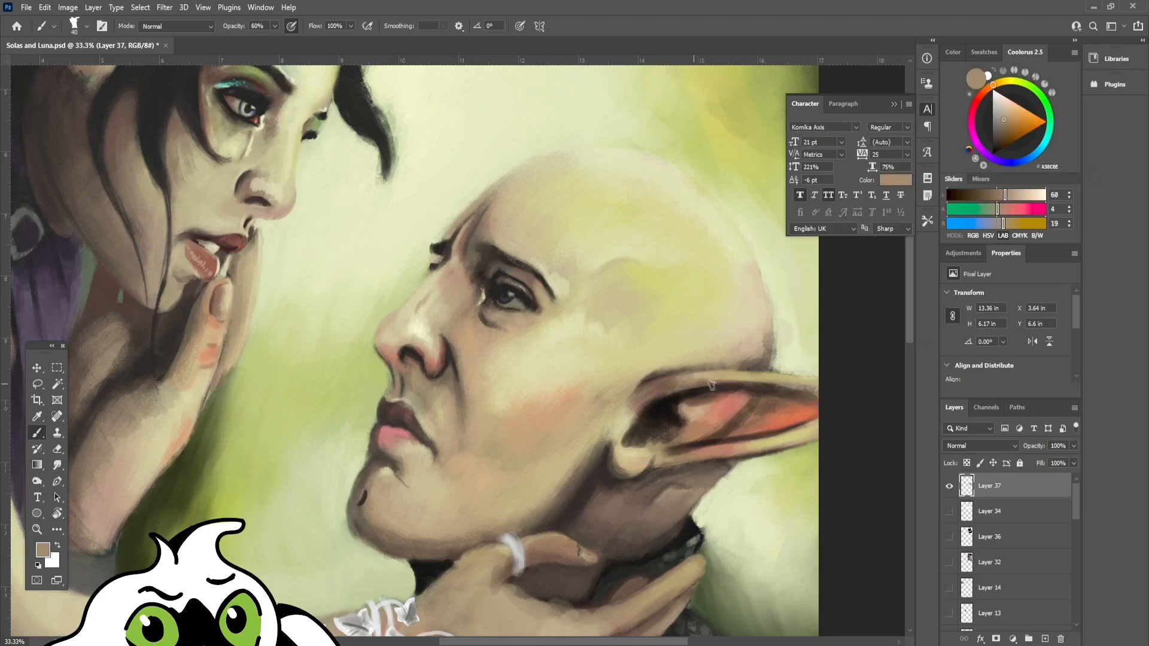
# Step: Refine the inner folds and rim of the elf's ear with sampled dark, tan and reddish tones
pyautogui.hotkey('ctrl', '+')
pyautogui.hotkey('ctrl', '-')
pyautogui.keyDown('alt'); pyautogui.click(590, 335); pyautogui.keyUp('alt')
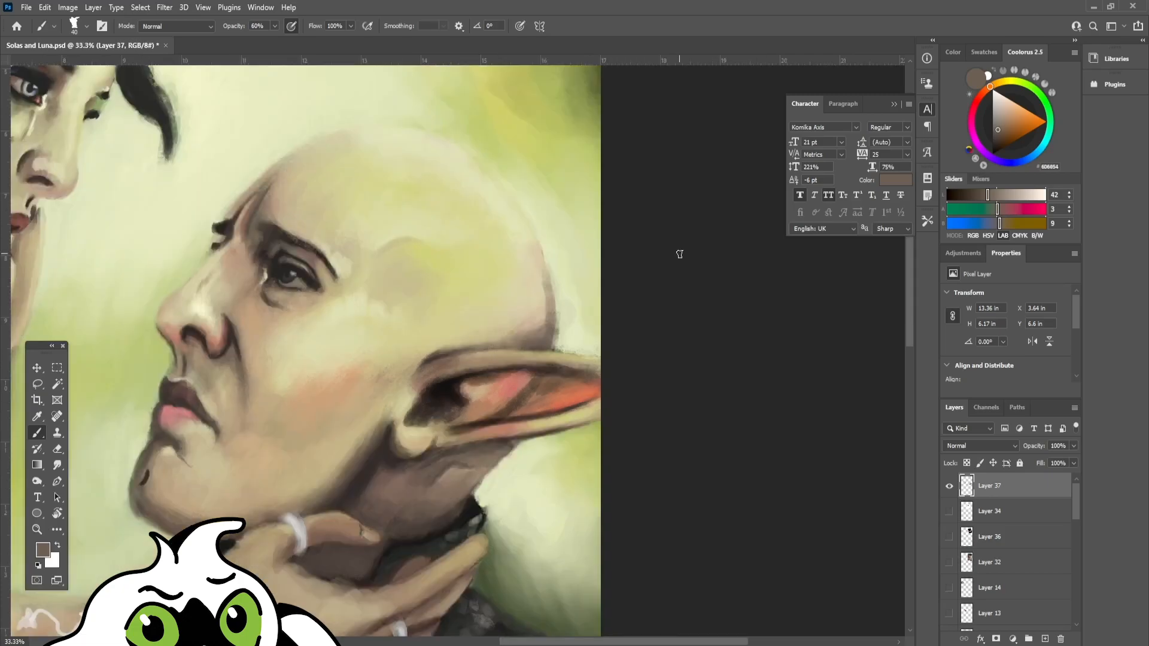
pyautogui.hotkey('ctrl', '+')
pyautogui.keyDown('alt'); pyautogui.click(440, 468); pyautogui.keyUp('alt')
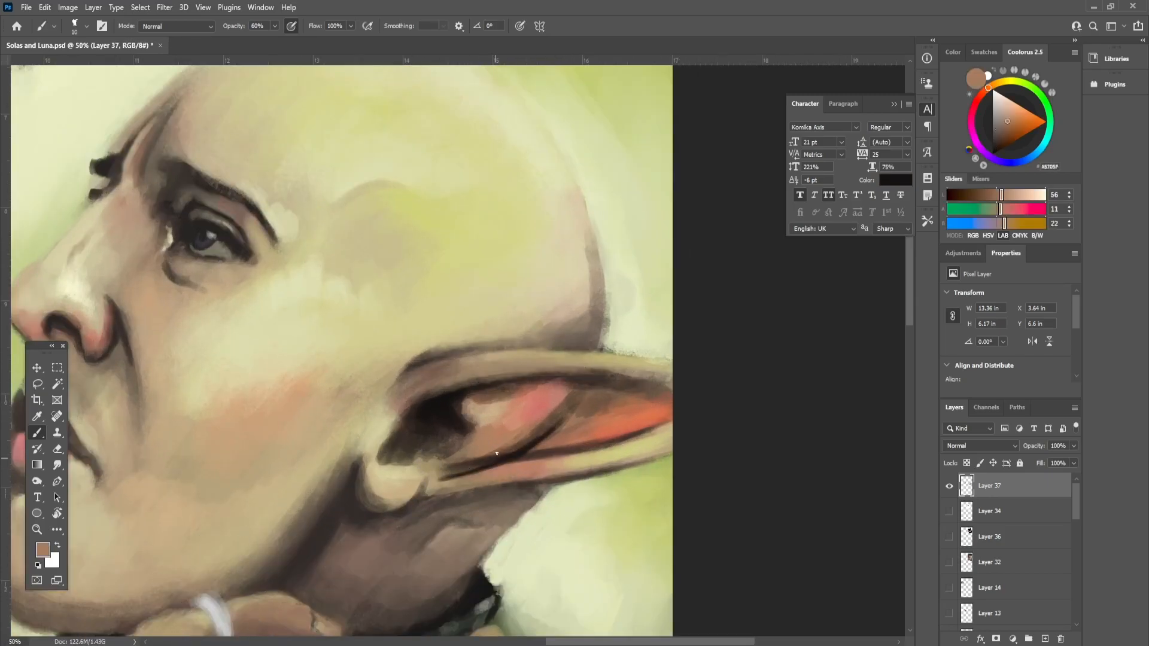
pyautogui.keyDown('alt'); pyautogui.click(533, 410); pyautogui.keyUp('alt')
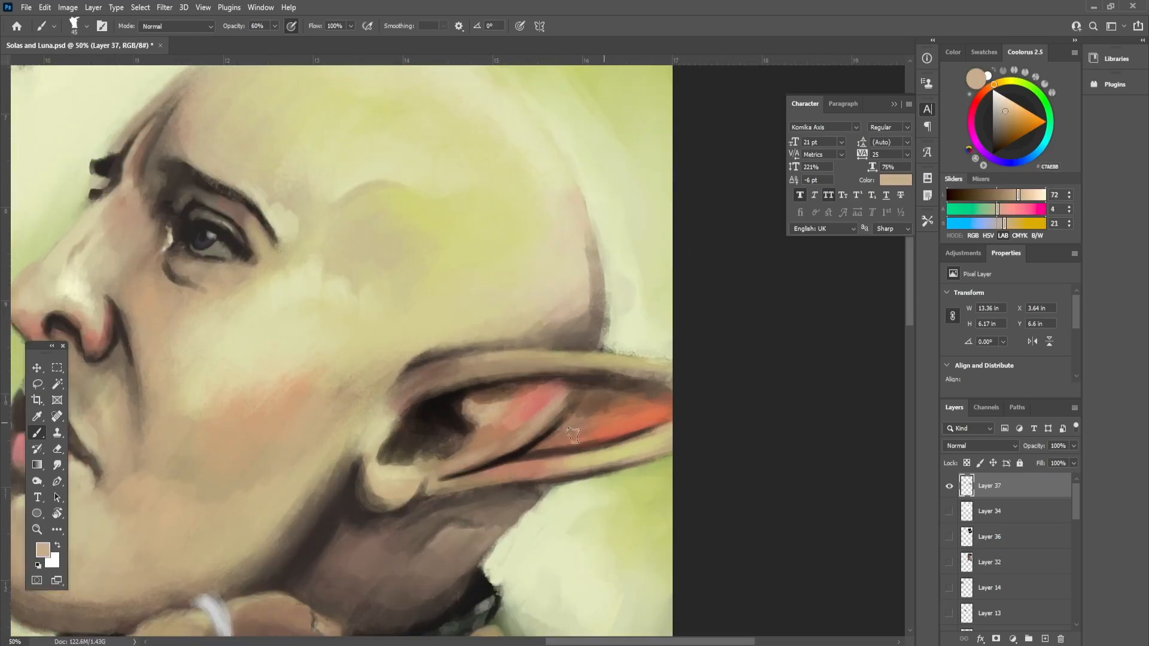
pyautogui.keyDown('alt'); pyautogui.click(610, 416); pyautogui.keyUp('alt')
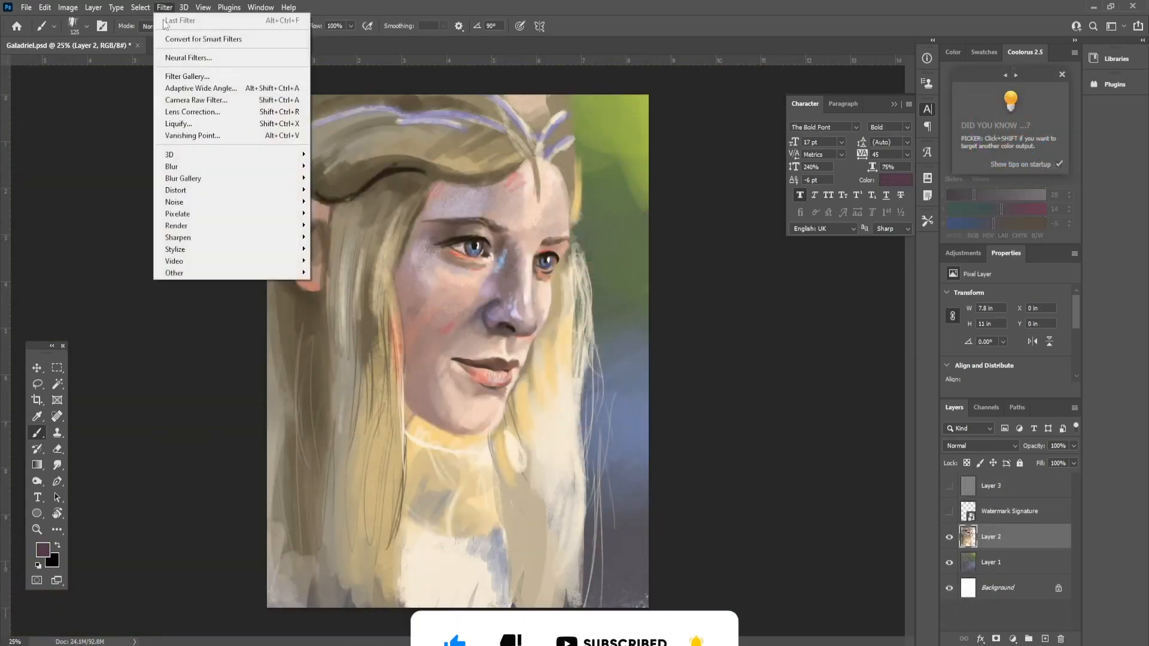
# Step: Open the Liquify filter on the portrait layer, enlarge the brush to 1100 and nudge the chin slightly downward
pyautogui.click(174, 124)
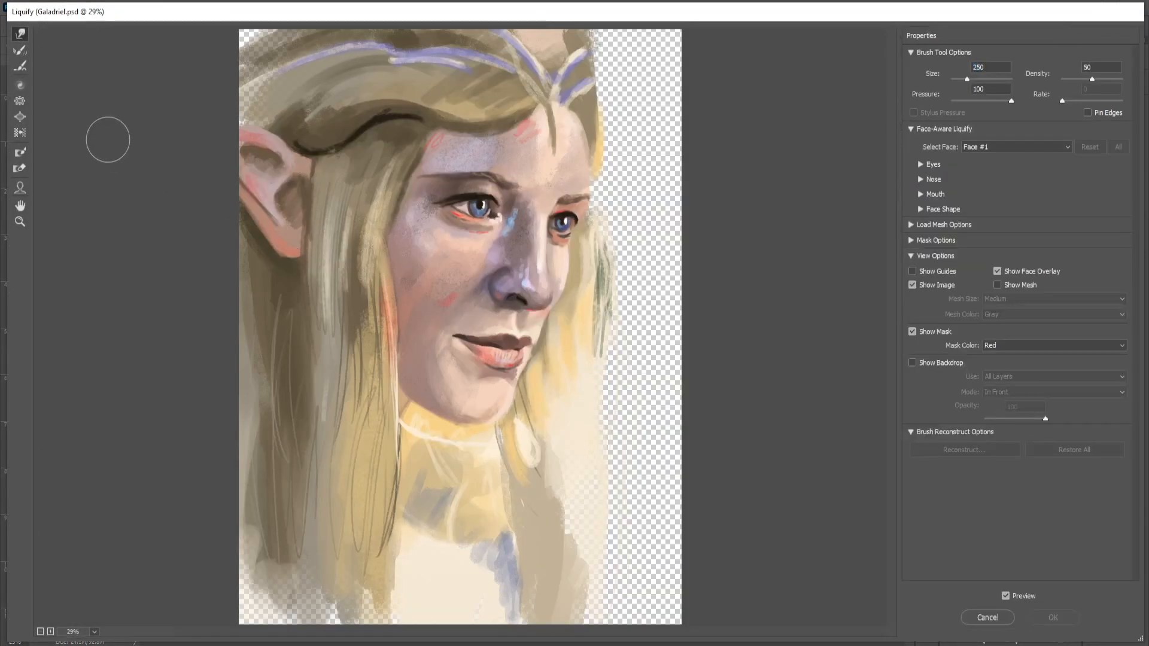
pyautogui.press(']')
pyautogui.press(']')
pyautogui.press(']')
pyautogui.press(']')
pyautogui.press(']')
pyautogui.press(']')
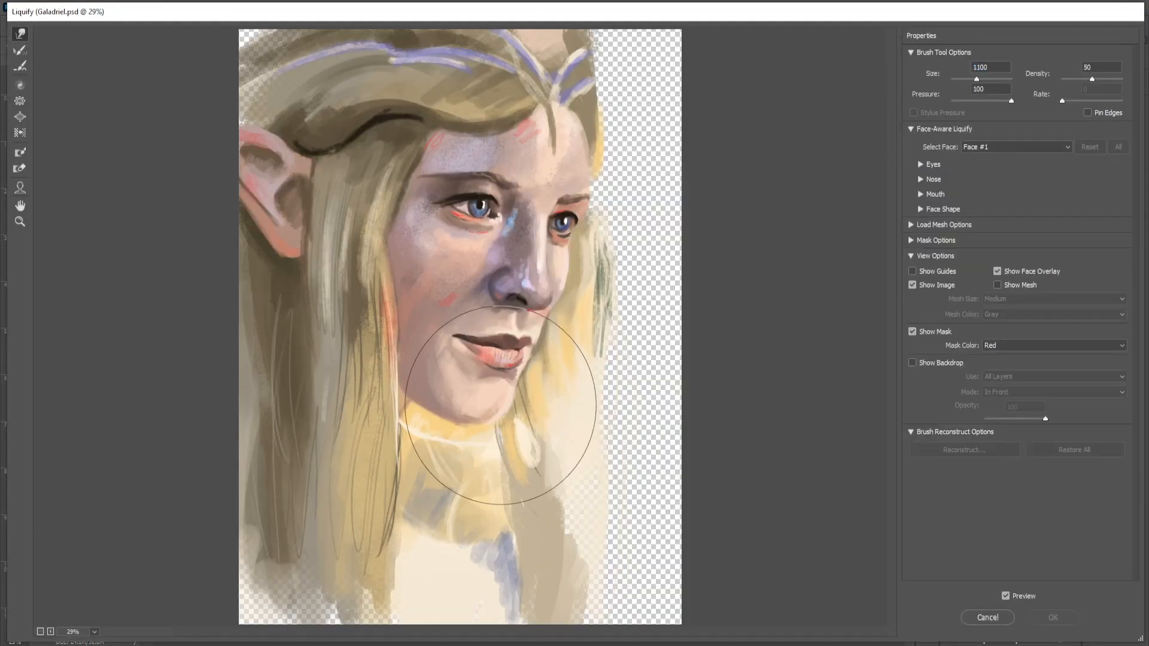
pyautogui.moveTo(502, 407); pyautogui.dragTo(505, 413)
# Step: Reduce the Liquify brush to 500 and nudge the tip of the nose slightly outward
pyautogui.press('[')
pyautogui.press('[')
pyautogui.press('[')
pyautogui.press('[')
pyautogui.press('[')
pyautogui.moveTo(546, 299); pyautogui.dragTo(550, 301)
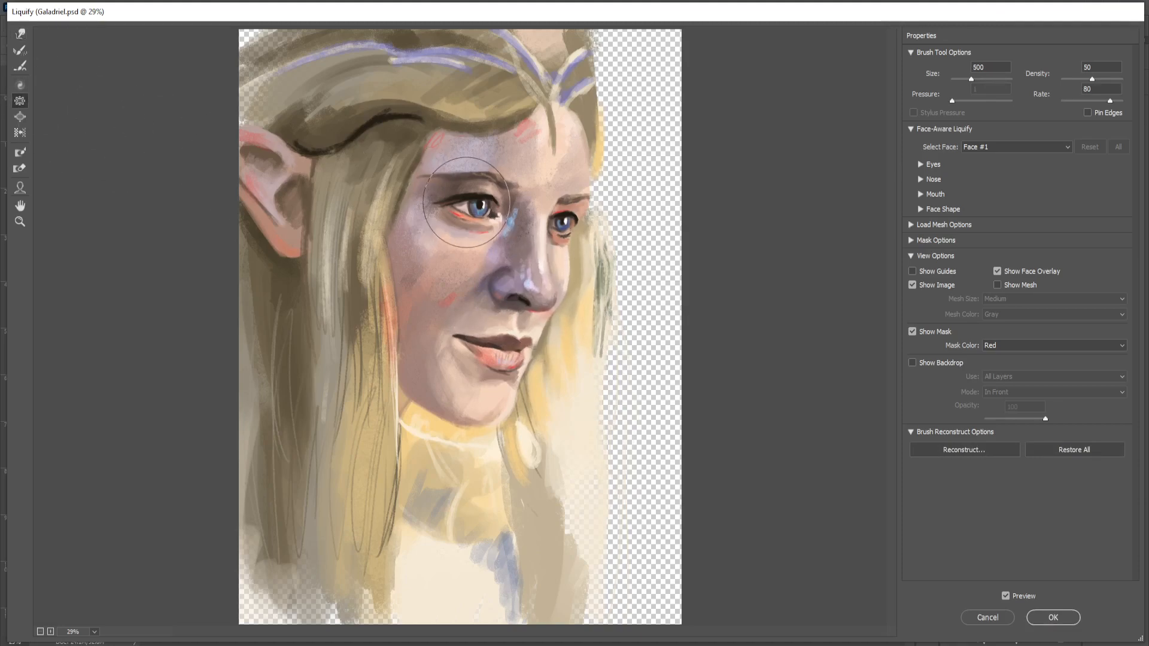
# Step: Switch to the Bloat tool and toggle the preview to compare the reshaped face with the original
pyautogui.click(20, 117)
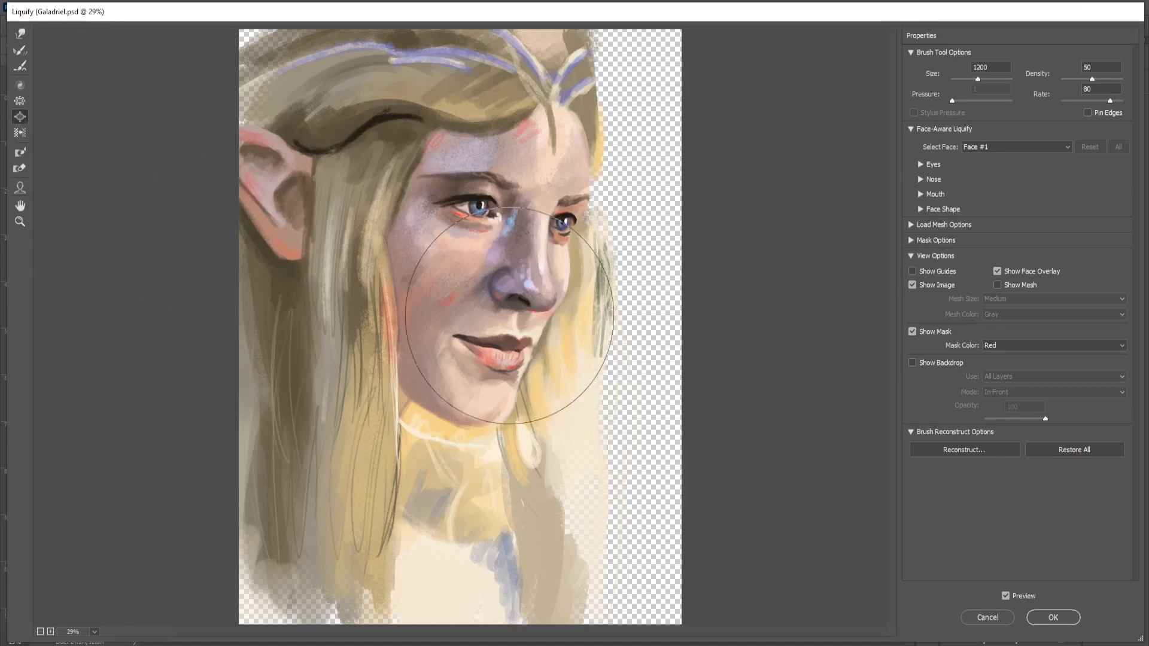
pyautogui.click(1005, 596)
pyautogui.click(1005, 596)
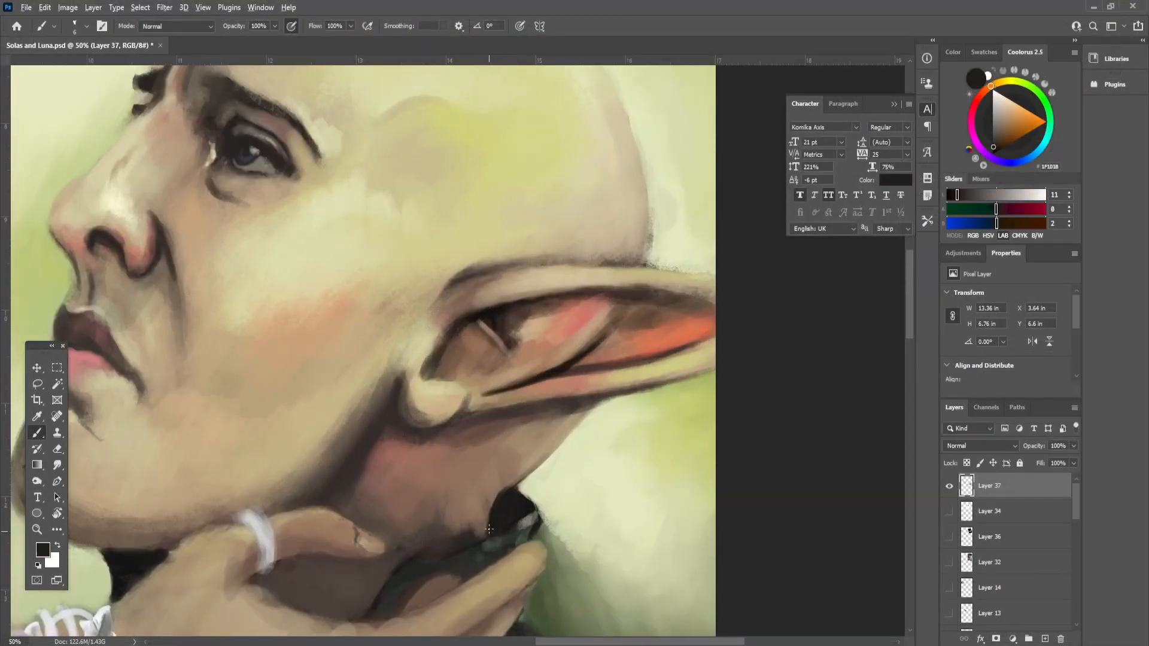
# Step: Paint the elf's neck between the jaw and the dark collar with sampled skin and shadow tones
pyautogui.keyDown('alt'); pyautogui.click(473, 515); pyautogui.keyUp('alt')
pyautogui.moveTo(472, 495)
pyautogui.mouseDown()
pyautogui.moveTo(474, 522)
pyautogui.moveTo(458, 538)
pyautogui.moveTo(398, 556)
pyautogui.mouseUp()
pyautogui.hotkey('ctrl', '-')
pyautogui.hotkey('ctrl', '-')
pyautogui.hotkey('ctrl', '+')
pyautogui.hotkey('ctrl', '+')
pyautogui.keyDown('alt'); pyautogui.click(477, 522); pyautogui.keyUp('alt')
pyautogui.keyDown('alt'); pyautogui.click(476, 526); pyautogui.keyUp('alt')
pyautogui.keyDown('alt'); pyautogui.click(472, 510); pyautogui.keyUp('alt')
pyautogui.keyDown('alt'); pyautogui.click(364, 502); pyautogui.keyUp('alt')
# Step: Rework the edge where the neck meets the dark collar above the hand, using sampled dark and skin tones
pyautogui.hotkey('ctrl', '-')
pyautogui.hotkey('ctrl', '-')
pyautogui.hotkey('ctrl', '+')
pyautogui.hotkey('ctrl', '+')
pyautogui.hotkey('ctrl', '+')
pyautogui.moveTo(440, 593); pyautogui.dragTo(472, 458)
pyautogui.keyDown('alt'); pyautogui.click(454, 482); pyautogui.keyUp('alt')
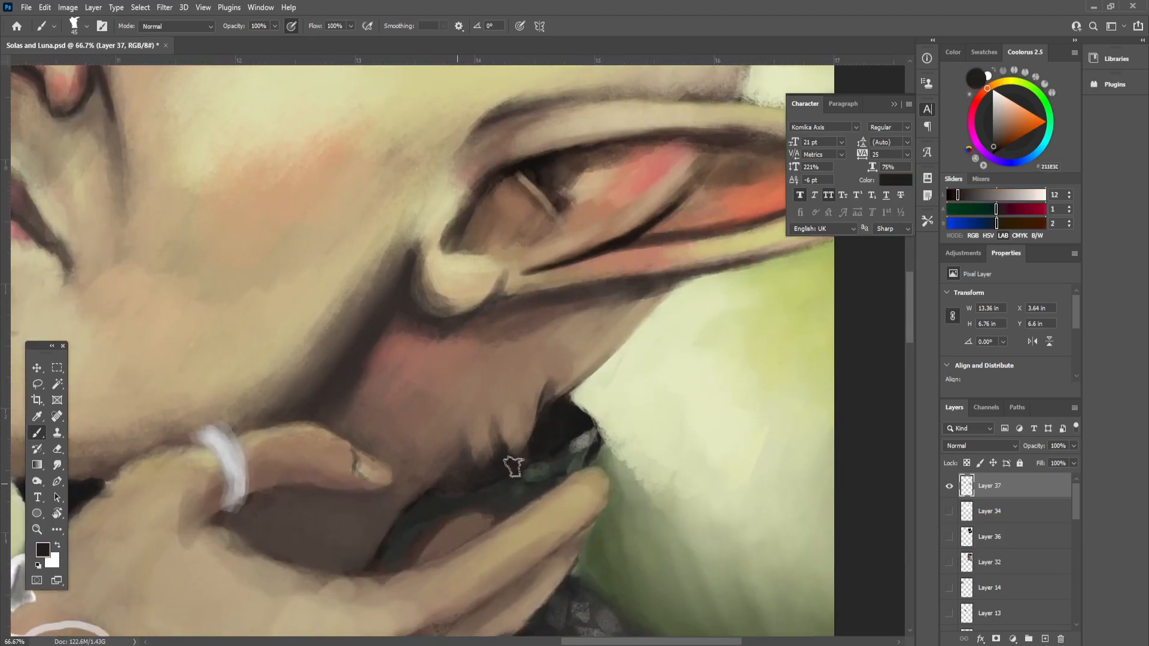
pyautogui.keyDown('alt'); pyautogui.click(453, 446); pyautogui.keyUp('alt')
# Step: Reduce the brush size and paint a sampled dark stroke along the light cartilage line inside the elf's ear
pyautogui.hotkey('ctrl', '-')
pyautogui.hotkey('ctrl', '-')
pyautogui.hotkey('ctrl', '-')
pyautogui.hotkey('ctrl', '+')
pyautogui.hotkey('ctrl', '+')
pyautogui.hotkey('ctrl', '-')
pyautogui.hotkey('ctrl', '-')
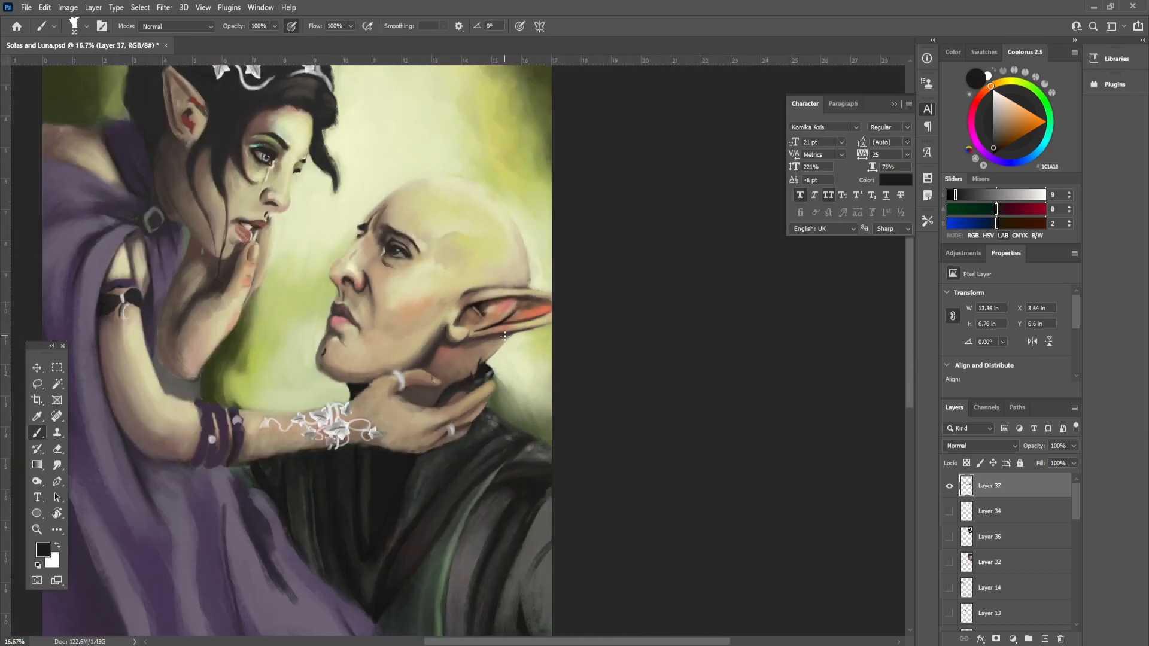
pyautogui.hotkey('ctrl', '+')
pyautogui.press('[')
pyautogui.press('[')
pyautogui.press('[')
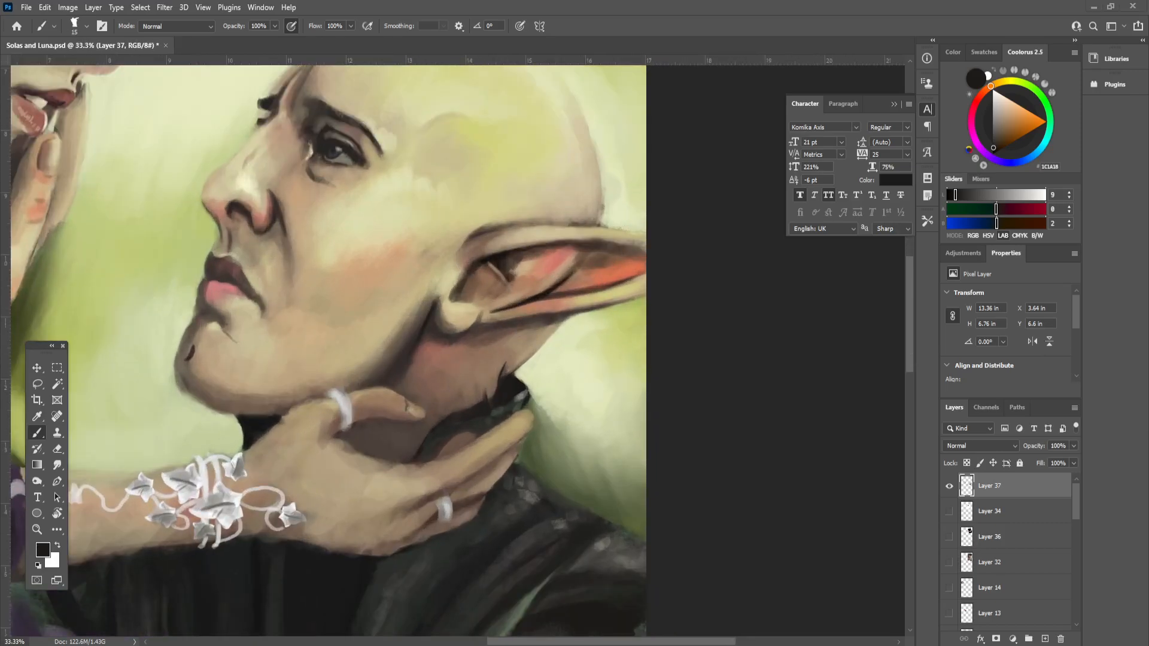
pyautogui.hotkey('ctrl', '+')
pyautogui.hotkey('ctrl', '+')
pyautogui.keyDown('alt'); pyautogui.click(495, 304); pyautogui.keyUp('alt')
pyautogui.moveTo(463, 321)
pyautogui.mouseDown()
pyautogui.moveTo(599, 264)
pyautogui.moveTo(491, 303)
pyautogui.moveTo(564, 288)
pyautogui.moveTo(500, 353)
pyautogui.mouseUp()
# Step: Repaint the cartilage line with sampled skin tones and darken the front inner edge of the ear
pyautogui.press(']')
pyautogui.press(']')
pyautogui.press(']')
pyautogui.keyDown('alt'); pyautogui.click(513, 361); pyautogui.keyUp('alt')
pyautogui.keyDown('alt'); pyautogui.click(523, 342); pyautogui.keyUp('alt')
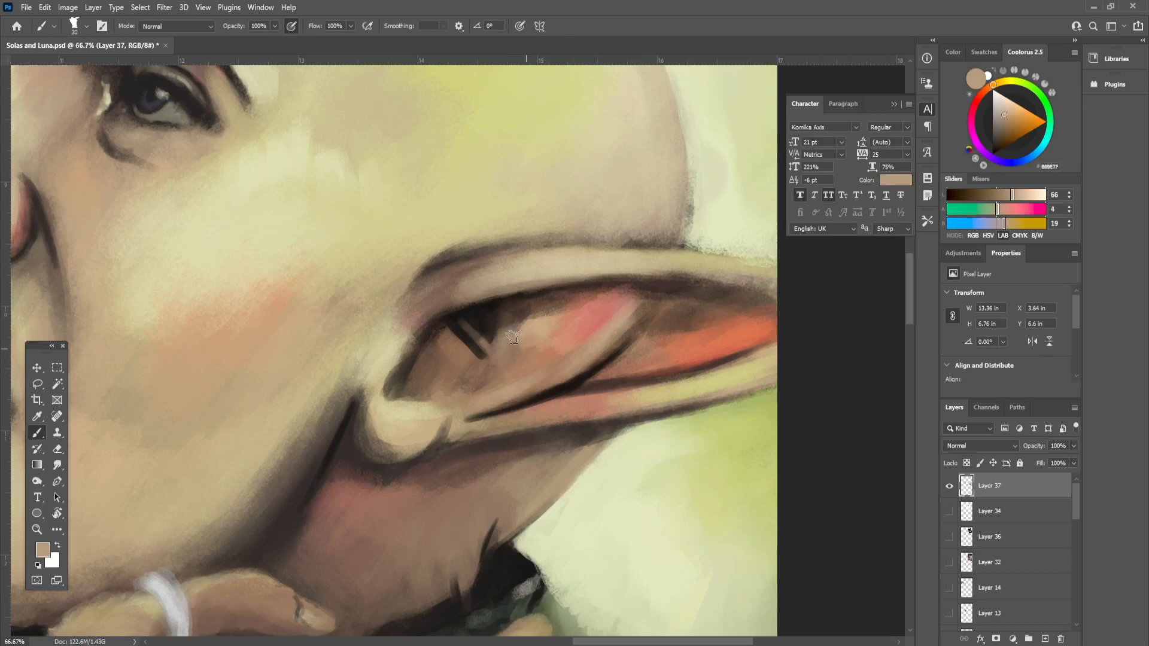
pyautogui.keyDown('alt'); pyautogui.click(575, 298); pyautogui.keyUp('alt')
pyautogui.moveTo(422, 383); pyautogui.dragTo(439, 339)
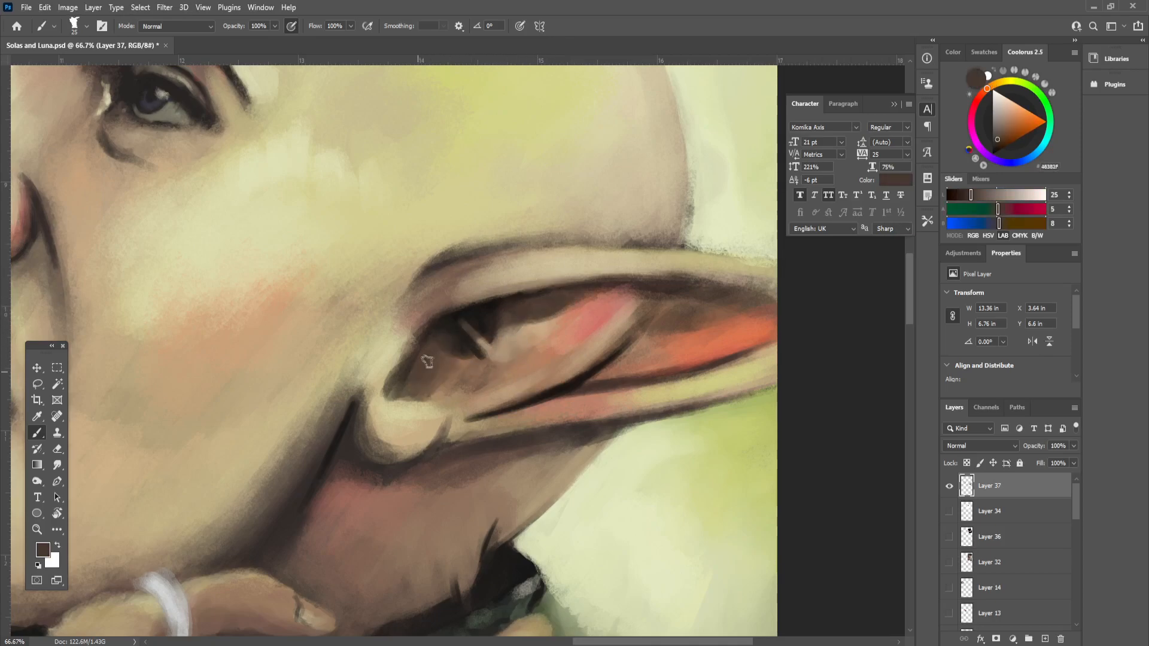
# Step: Enlarge the brush to 50 and darken the pink inner ear with sampled browns, blending toward the earlobe
pyautogui.keyDown('alt'); pyautogui.click(638, 282); pyautogui.keyUp('alt')
pyautogui.press(']')
pyautogui.press(']')
pyautogui.press(']')
pyautogui.press(']')
pyautogui.press(']')
pyautogui.moveTo(629, 299)
pyautogui.mouseDown()
pyautogui.moveTo(569, 330)
pyautogui.moveTo(559, 377)
pyautogui.mouseUp()
pyautogui.keyDown('alt'); pyautogui.click(581, 304); pyautogui.keyUp('alt')
pyautogui.keyDown('alt'); pyautogui.click(534, 353); pyautogui.keyUp('alt')
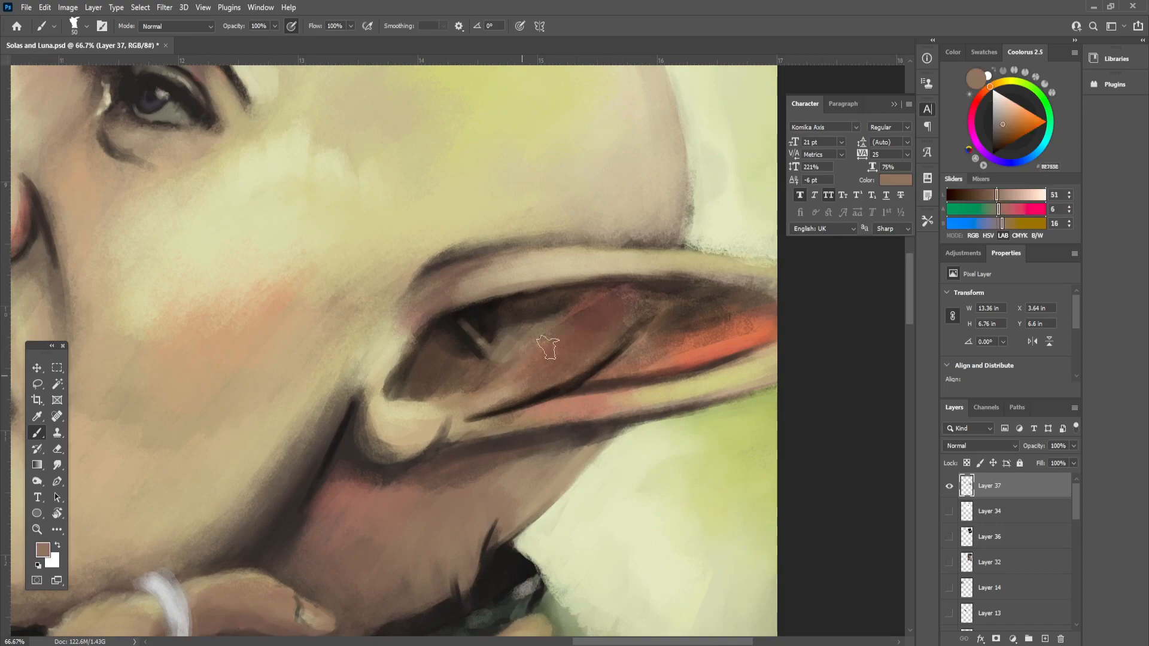
pyautogui.keyDown('alt'); pyautogui.click(424, 407); pyautogui.keyUp('alt')
pyautogui.keyDown('alt'); pyautogui.click(431, 395); pyautogui.keyUp('alt')
pyautogui.keyDown('alt'); pyautogui.click(437, 389); pyautogui.keyUp('alt')
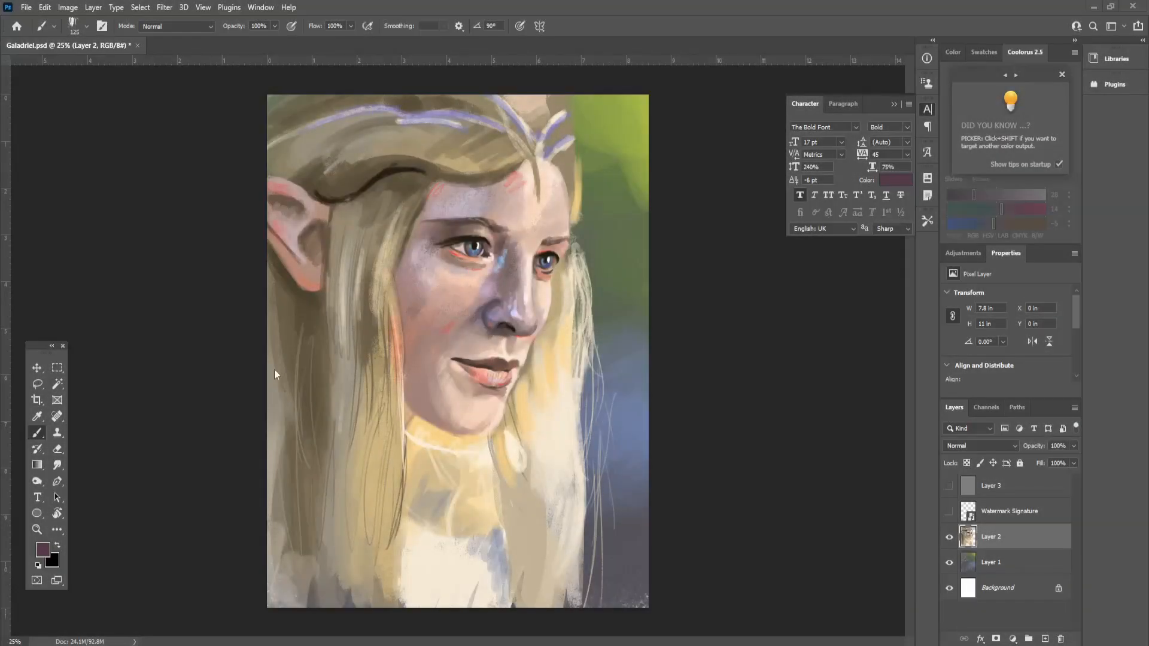
# Step: Try a Levels adjustment on the portrait layer with the midtones at 0.93 and the white input at 252
pyautogui.click(68, 7)
pyautogui.moveTo(83, 40)
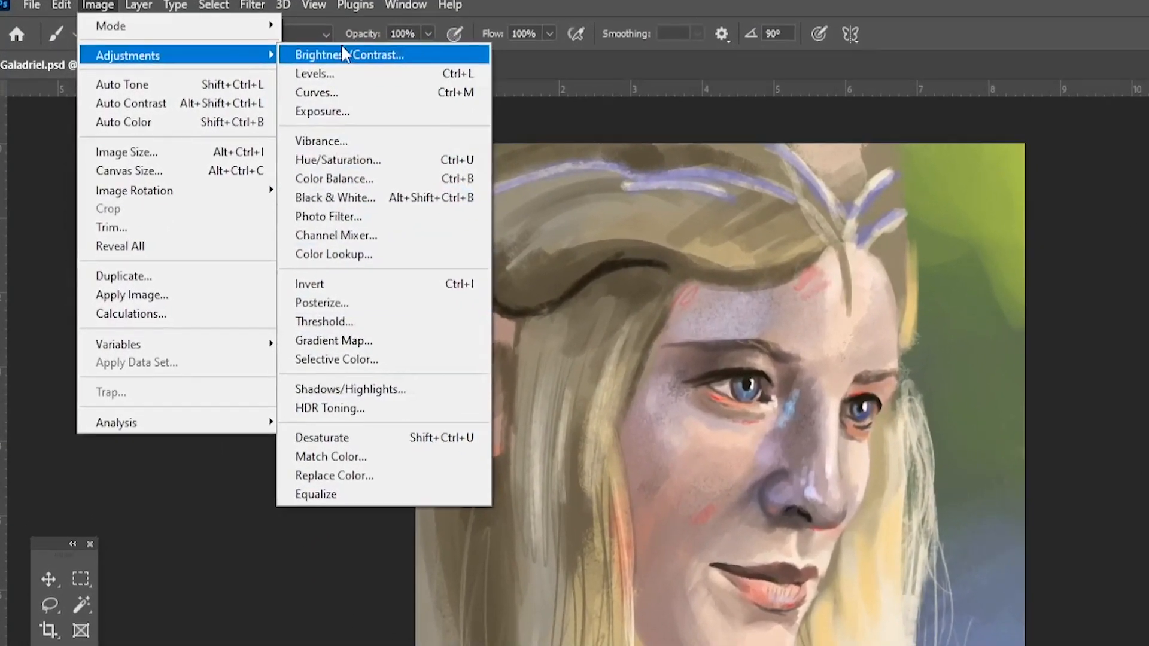
pyautogui.click(338, 68)
pyautogui.moveTo(753, 488); pyautogui.dragTo(593, 381)
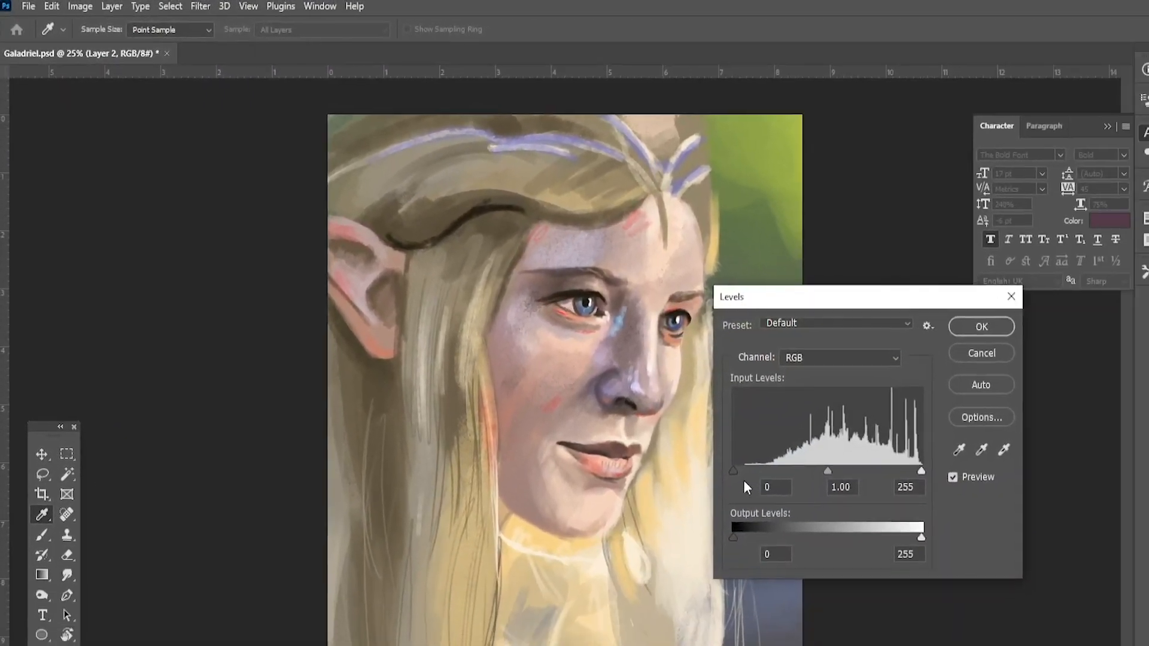
pyautogui.moveTo(745, 381)
pyautogui.mouseDown()
pyautogui.moveTo(716, 378)
pyautogui.moveTo(743, 381)
pyautogui.mouseUp()
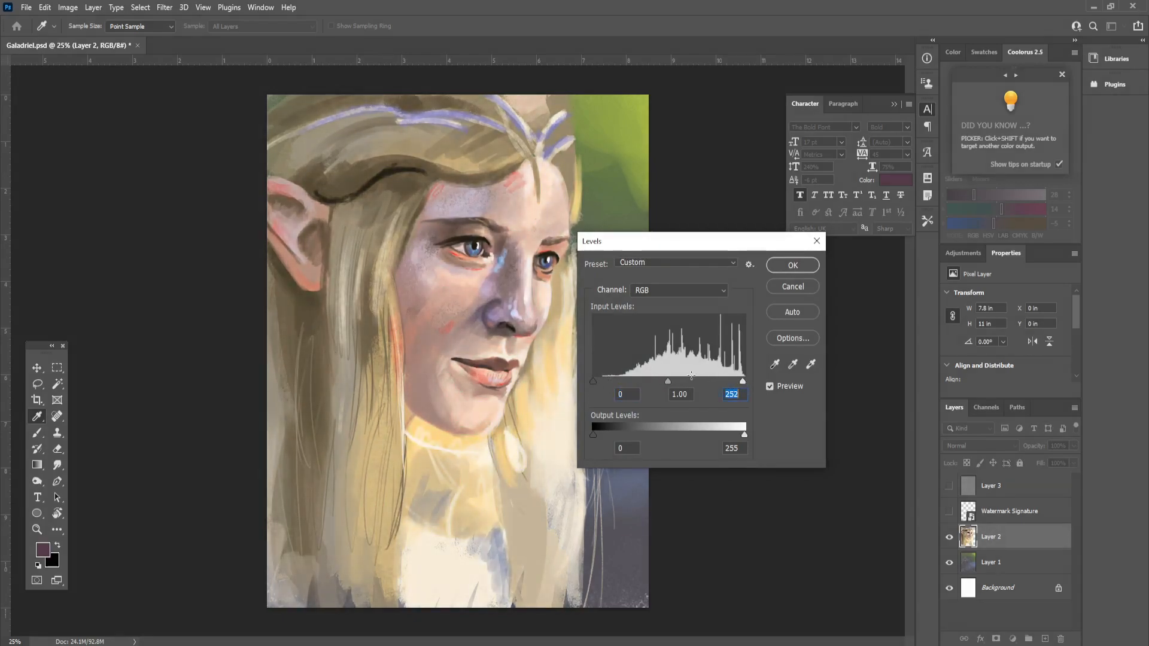
pyautogui.moveTo(669, 381); pyautogui.dragTo(672, 380)
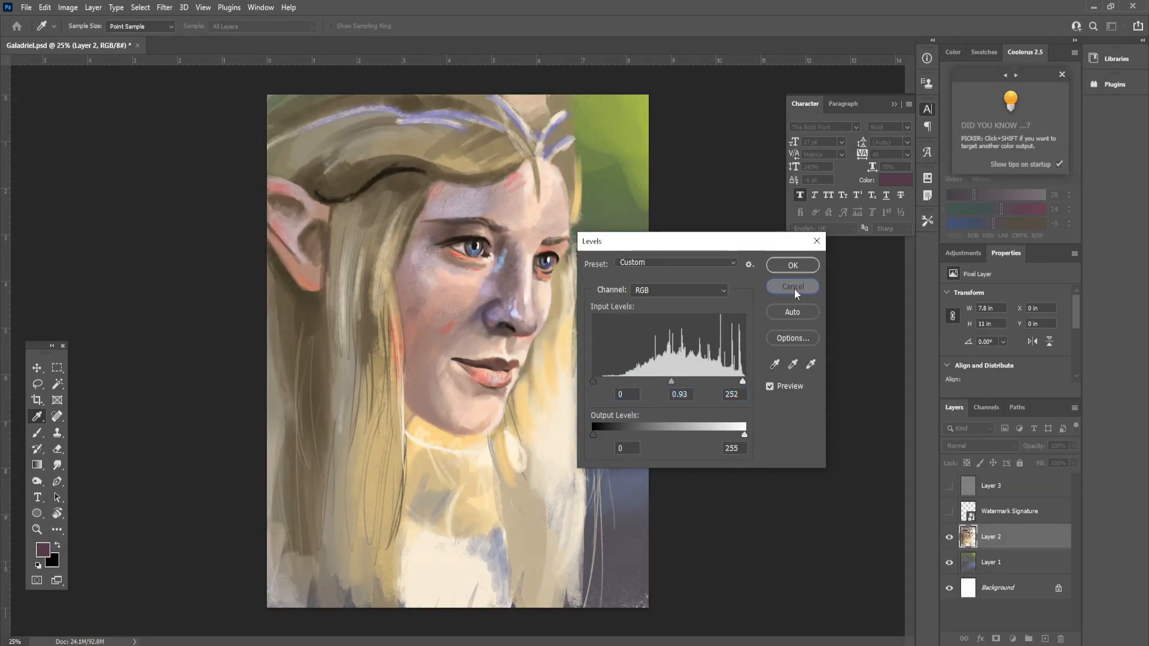
pyautogui.click(795, 288)
# Step: Open Hue/Saturation on the portrait layer, then raise the saturation and slightly raise the lightness of the reds
pyautogui.click(70, 1)
pyautogui.moveTo(128, 31)
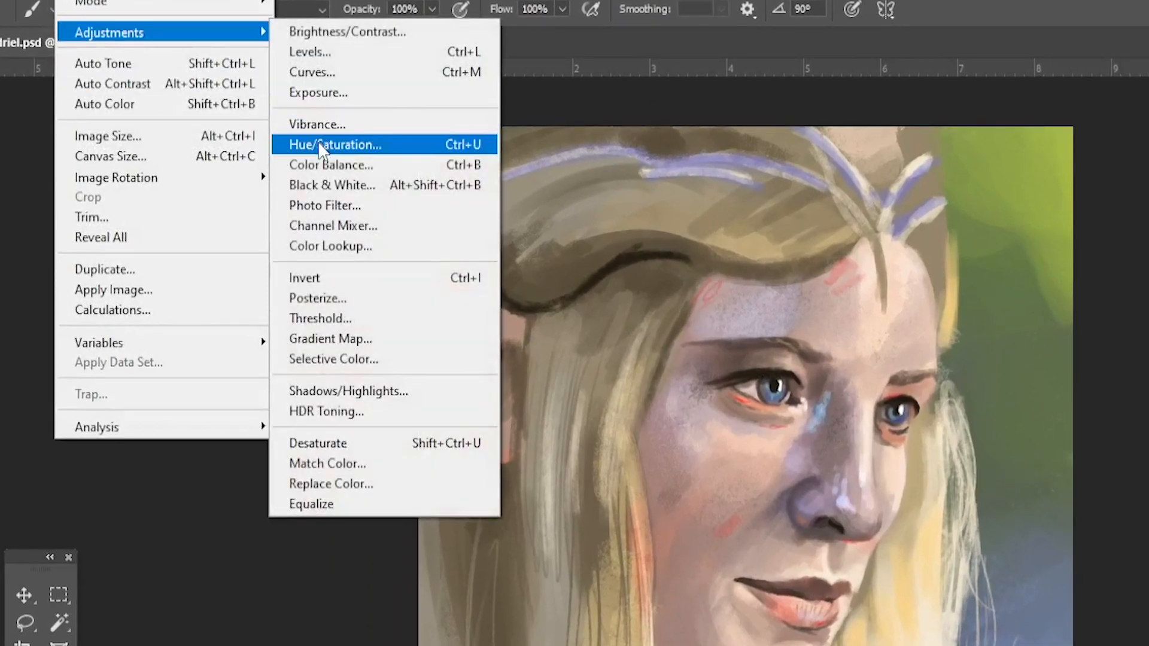
pyautogui.click(307, 146)
pyautogui.click(177, 139)
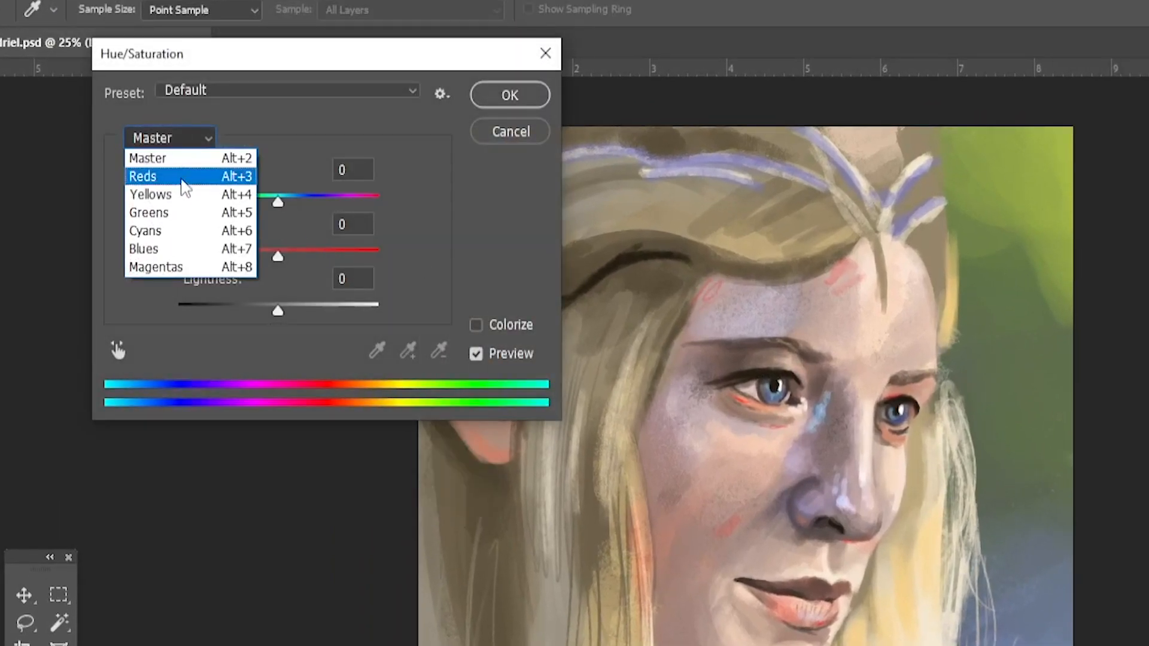
pyautogui.click(154, 175)
pyautogui.moveTo(278, 257); pyautogui.dragTo(317, 259)
pyautogui.moveTo(279, 310)
pyautogui.mouseDown()
pyautogui.moveTo(251, 310)
pyautogui.moveTo(285, 307)
pyautogui.mouseUp()
# Step: Set the yellows to saturation +10 and lightness +5, and shift their hue to a negative value
pyautogui.click(198, 133)
pyautogui.click(186, 195)
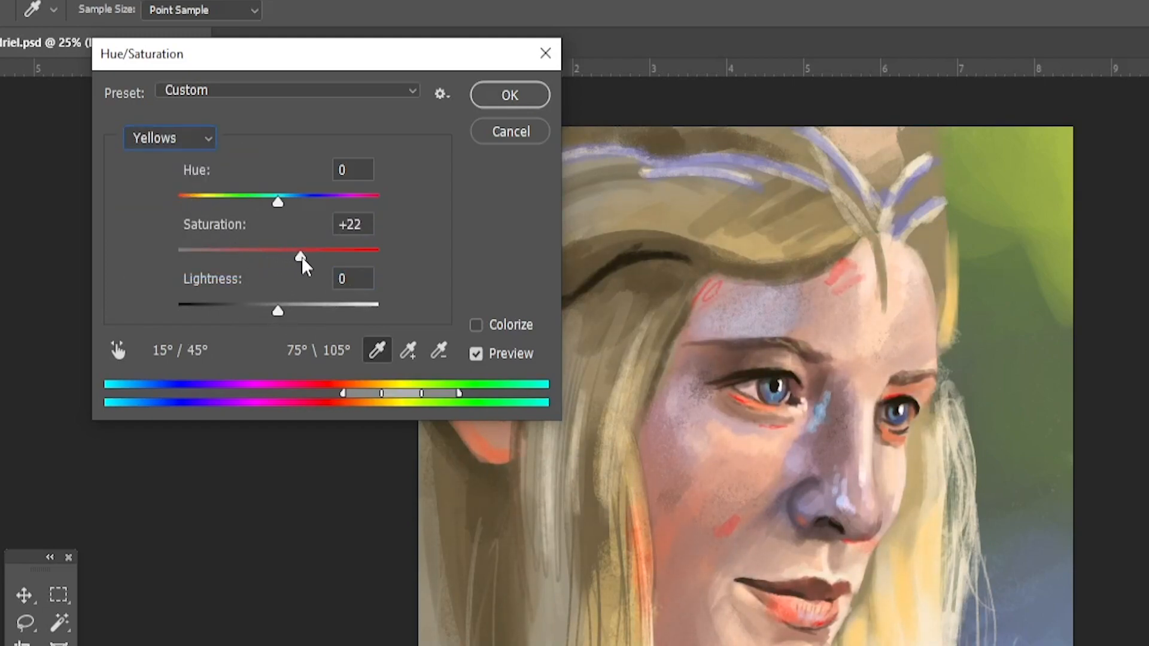
pyautogui.moveTo(278, 312); pyautogui.dragTo(285, 311)
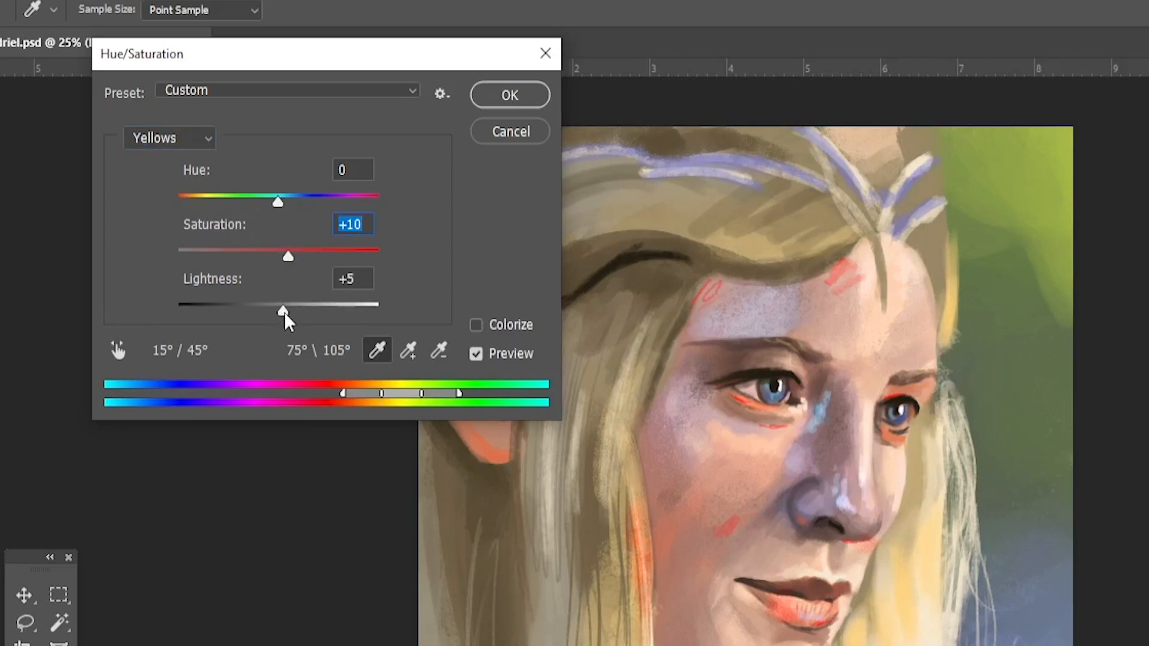
pyautogui.click(162, 131)
pyautogui.click(162, 134)
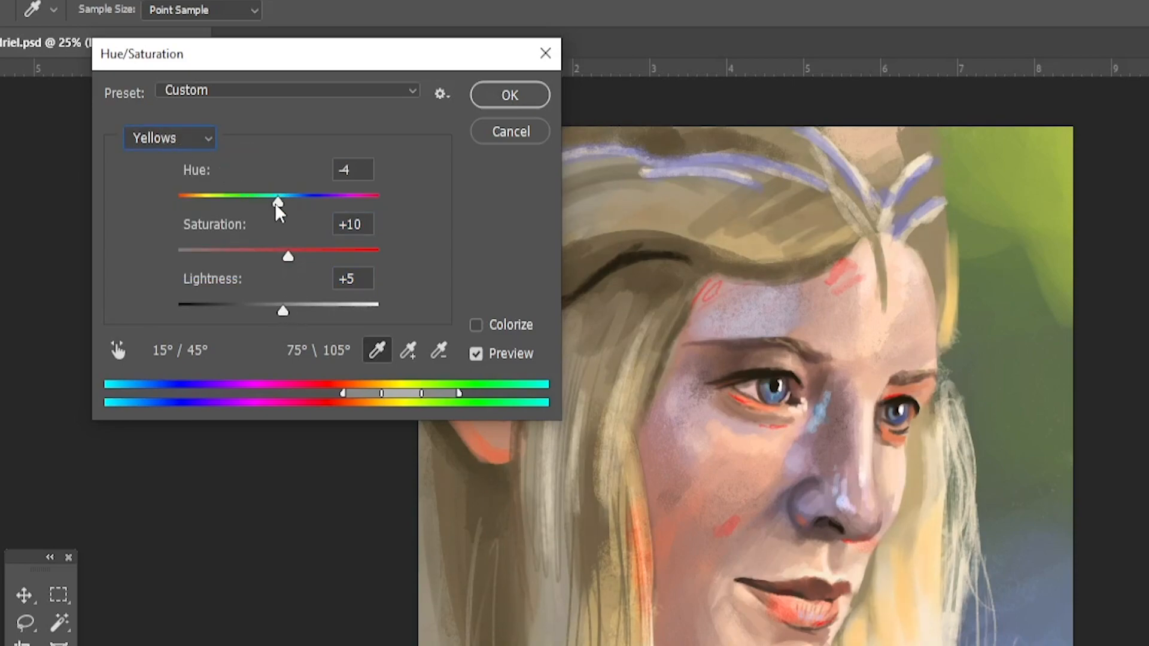
pyautogui.moveTo(278, 202); pyautogui.dragTo(256, 201)
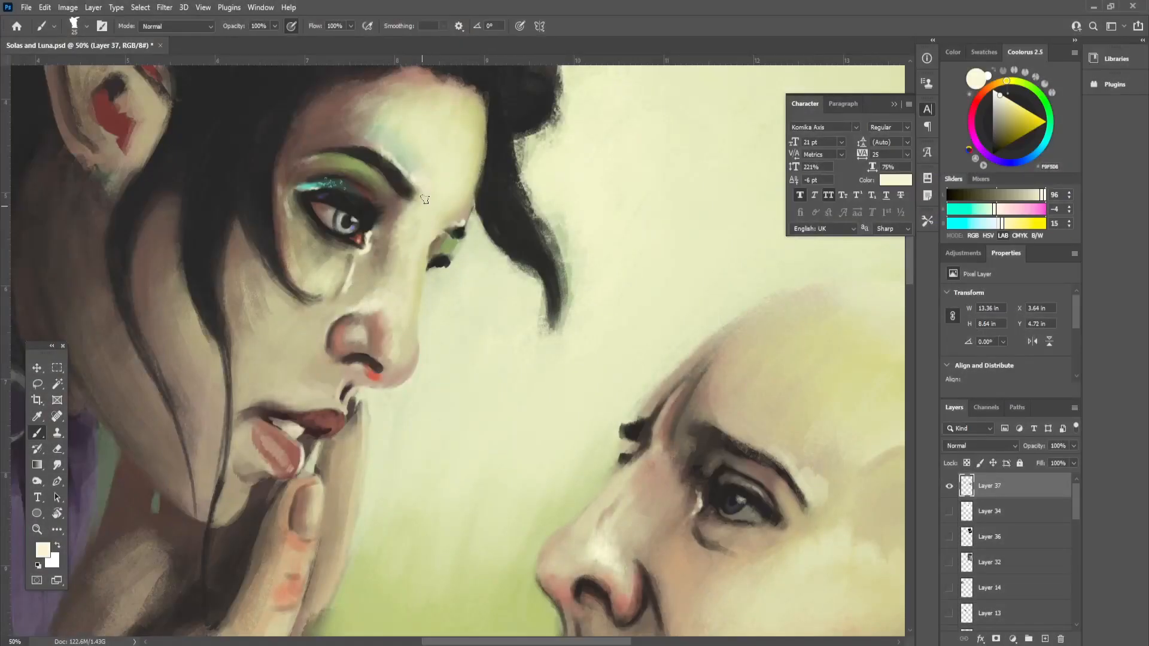
# Step: Enlarge the brush and refine the woman's nose with sampled dark brown and pale background tones
pyautogui.keyDown('alt'); pyautogui.click(359, 346); pyautogui.keyUp('alt')
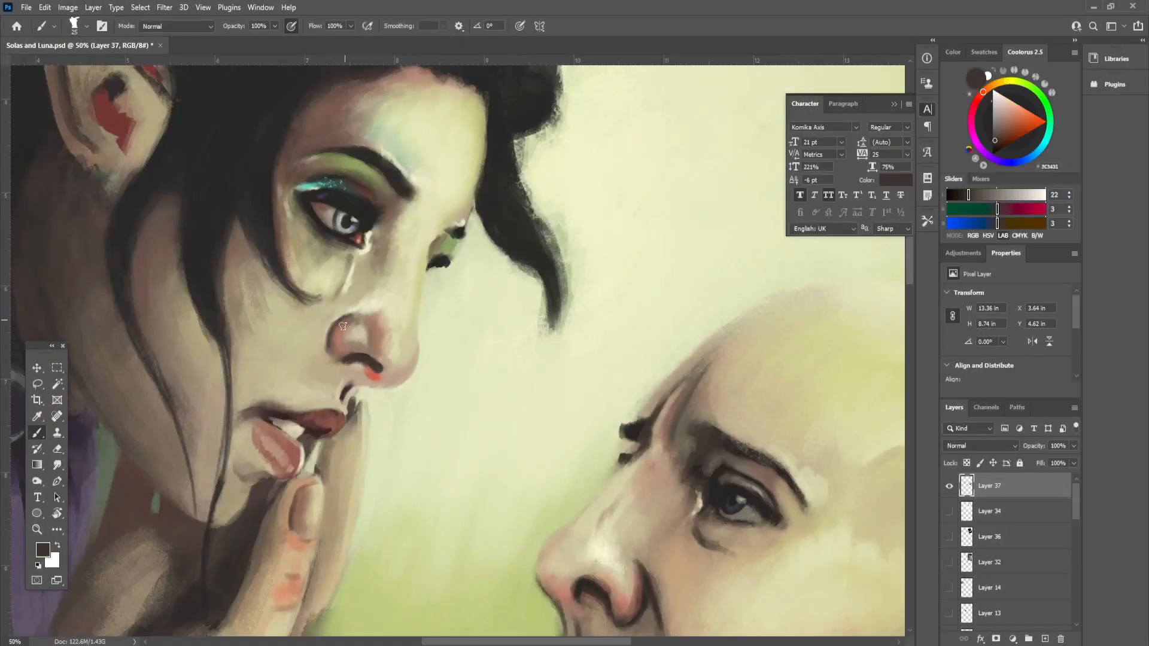
pyautogui.press(']')
pyautogui.press(']')
pyautogui.press(']')
pyautogui.keyDown('alt'); pyautogui.click(442, 347); pyautogui.keyUp('alt')
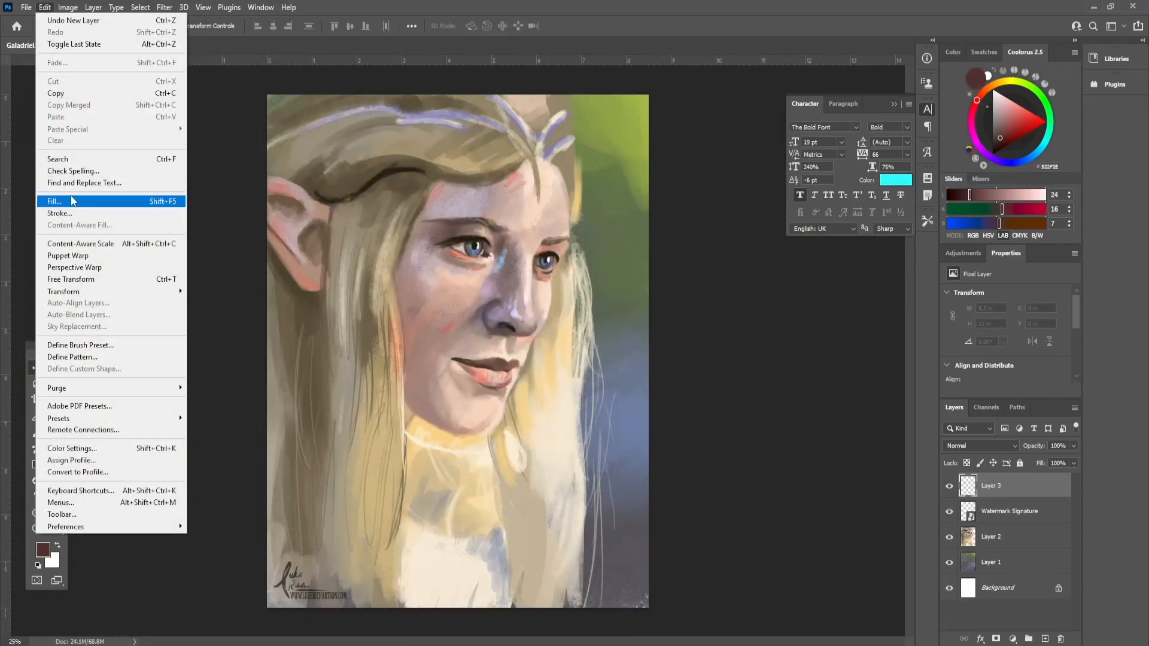
# Step: Fill the new top layer with solid gray and add 10% Gaussian noise to it
pyautogui.click(151, 207)
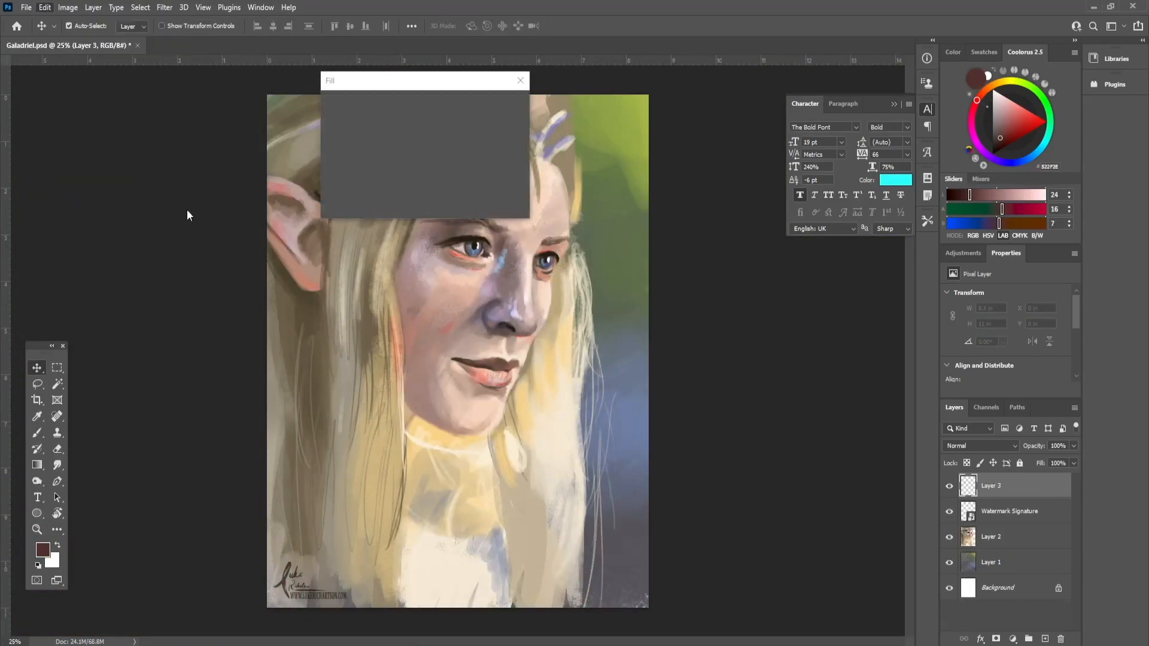
pyautogui.click(503, 105)
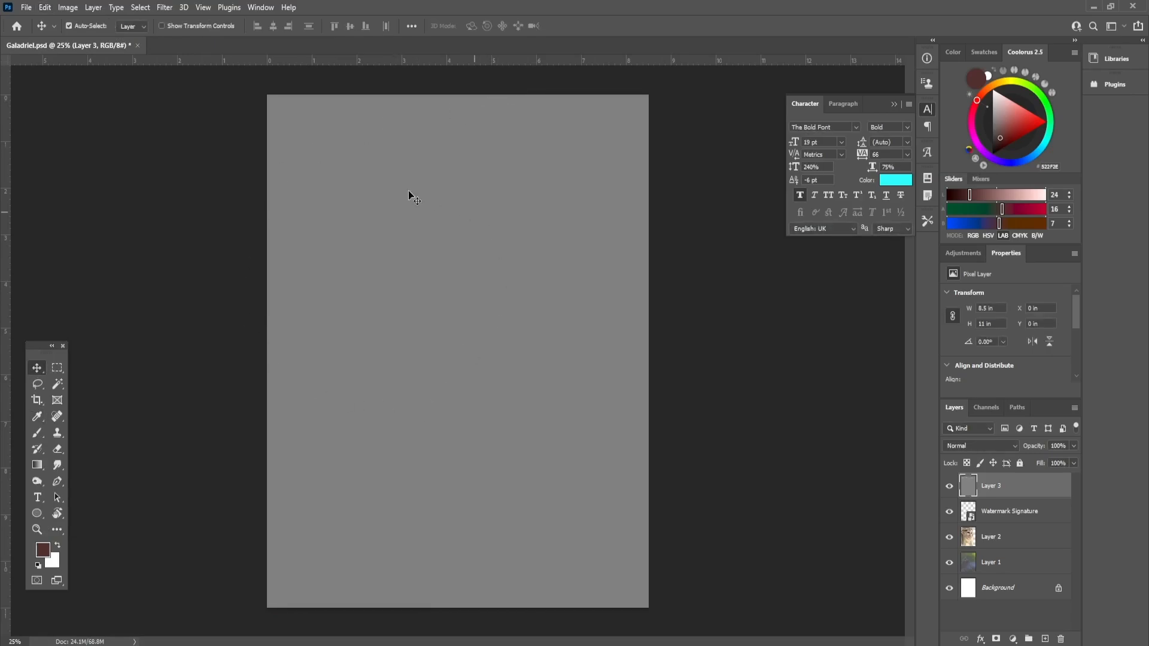
pyautogui.click(167, 7)
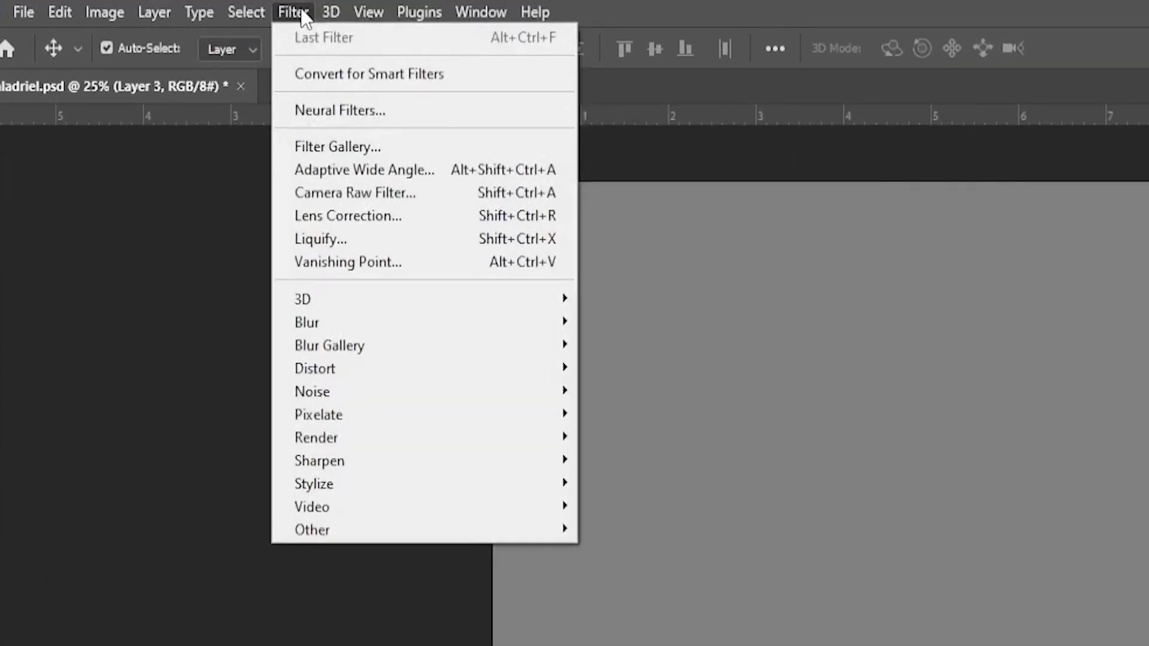
pyautogui.moveTo(413, 395)
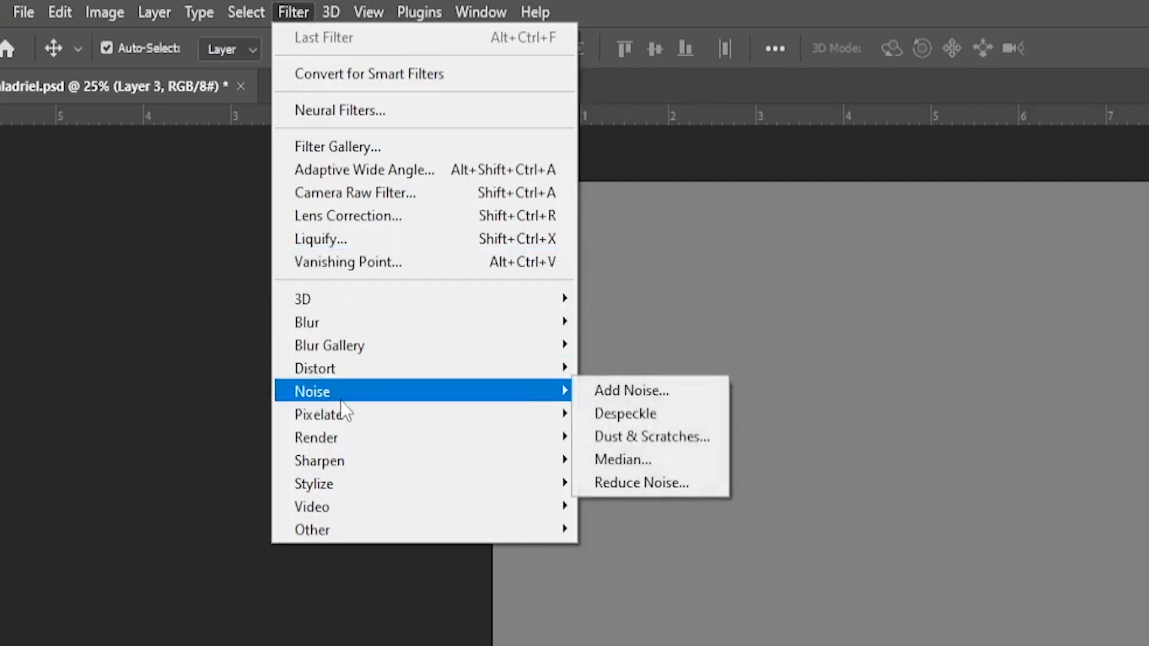
pyautogui.click(604, 413)
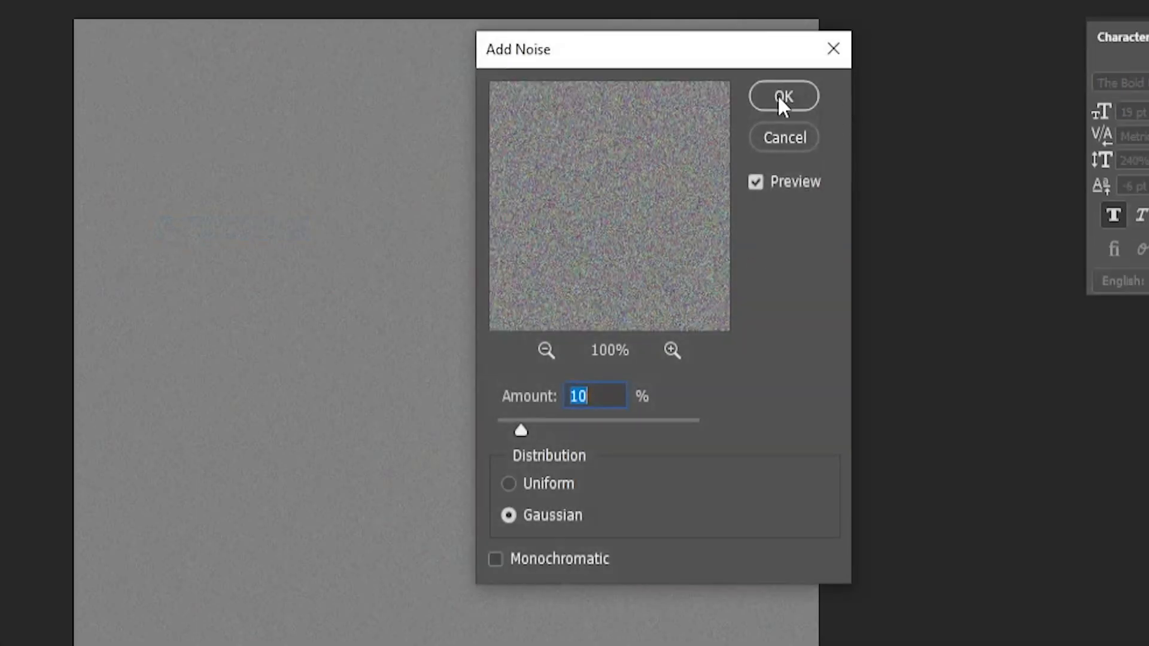
pyautogui.click(780, 98)
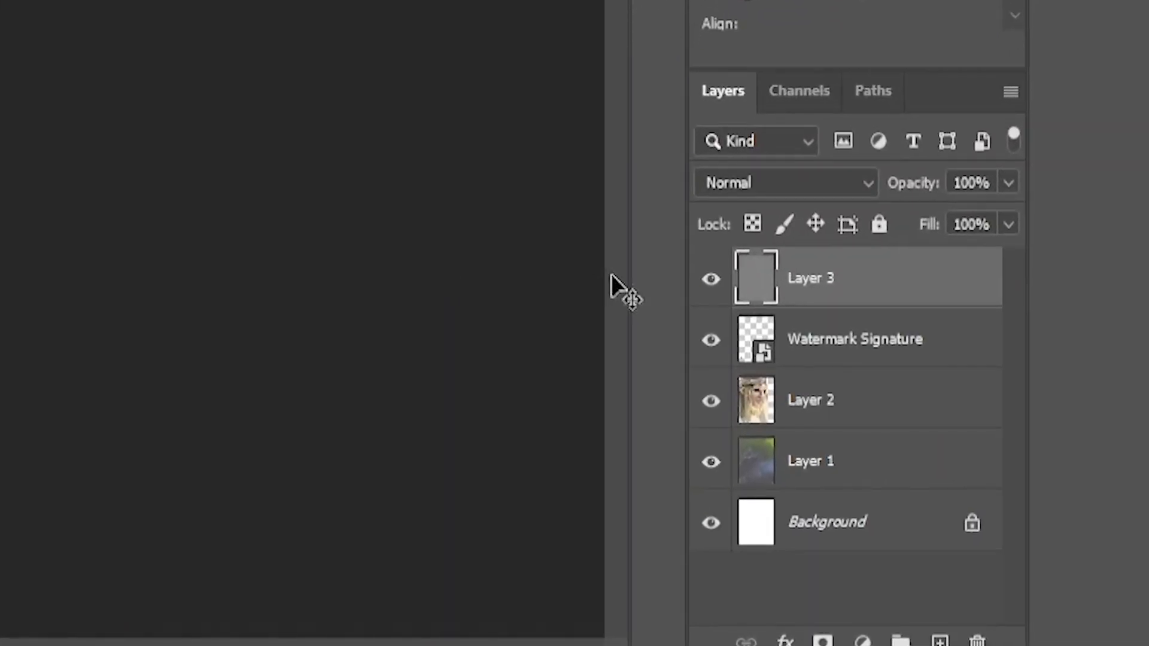
# Step: Set the gray noise layer's blend mode to Overlay and its opacity to 40%
pyautogui.click(734, 182)
pyautogui.scroll(-5, 734, 179)
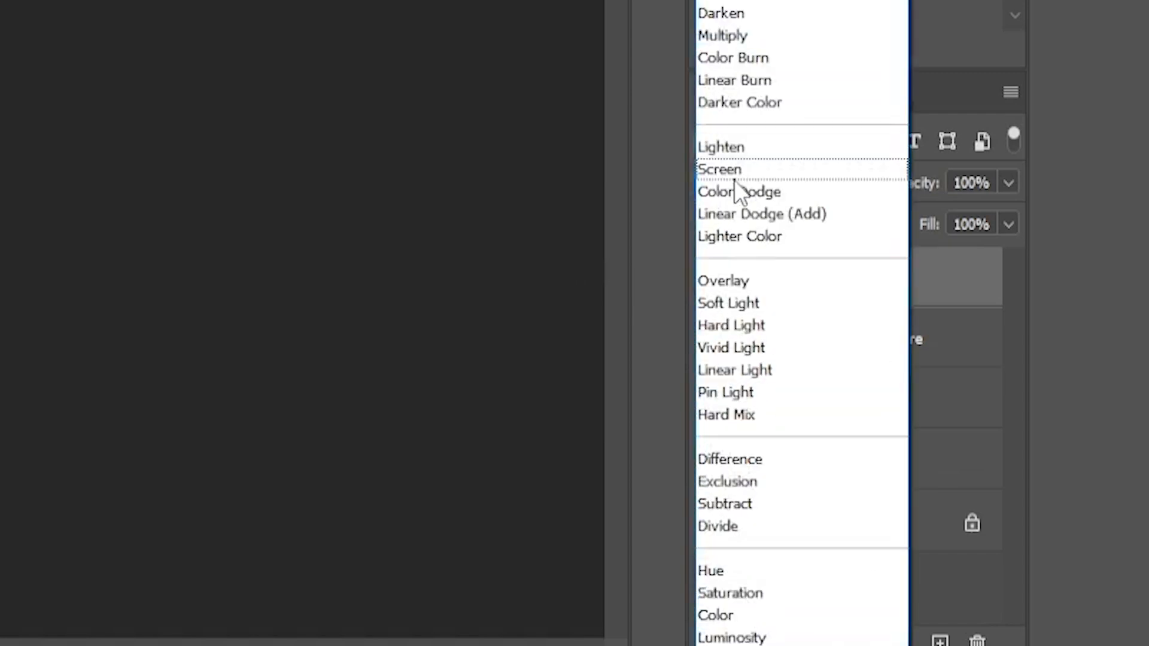
pyautogui.click(718, 279)
pyautogui.write('40')
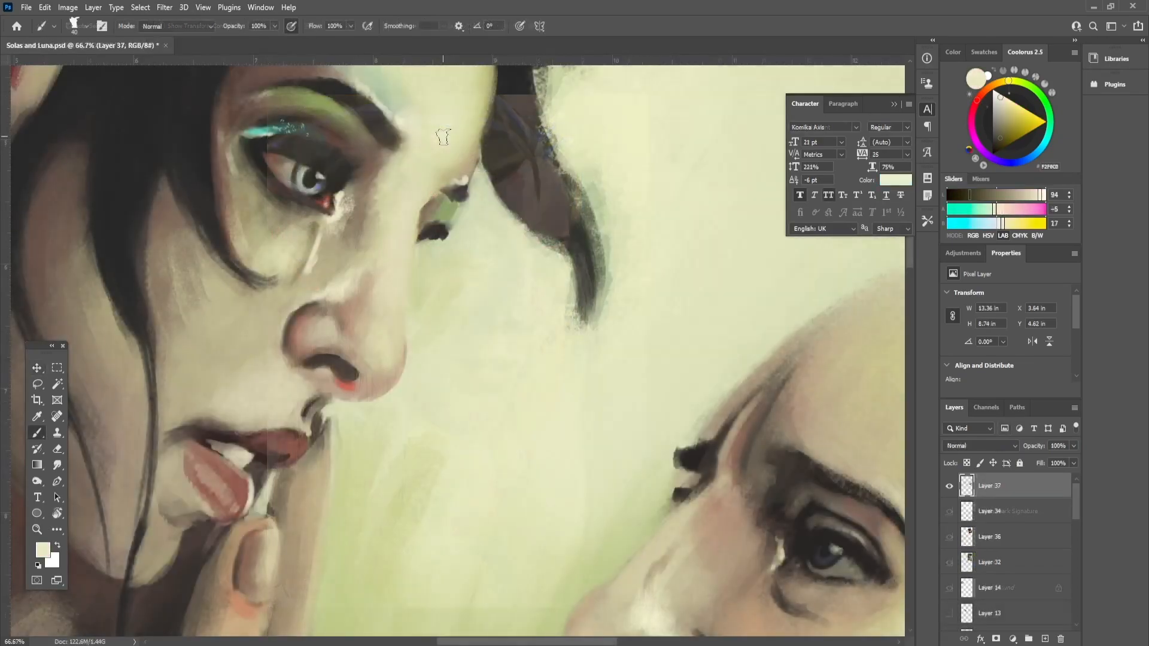
# Step: Blend a sampled pale cream tone over the side of the dark-haired woman's nose
pyautogui.hotkey('ctrl', '-')
pyautogui.hotkey('ctrl', '-')
pyautogui.hotkey('ctrl', '+')
pyautogui.hotkey('ctrl', '+')
pyautogui.press(']')
pyautogui.press(']')
pyautogui.press(']')
pyautogui.keyDown('alt'); pyautogui.click(415, 398); pyautogui.keyUp('alt')
pyautogui.press('.')
pyautogui.press('[')
pyautogui.press('[')
pyautogui.press('[')
pyautogui.press('[')
pyautogui.press('[')
pyautogui.press('[')
pyautogui.press('[')
pyautogui.press('[')
pyautogui.moveTo(359, 334); pyautogui.dragTo(390, 313)
pyautogui.hotkey('ctrl', '-')
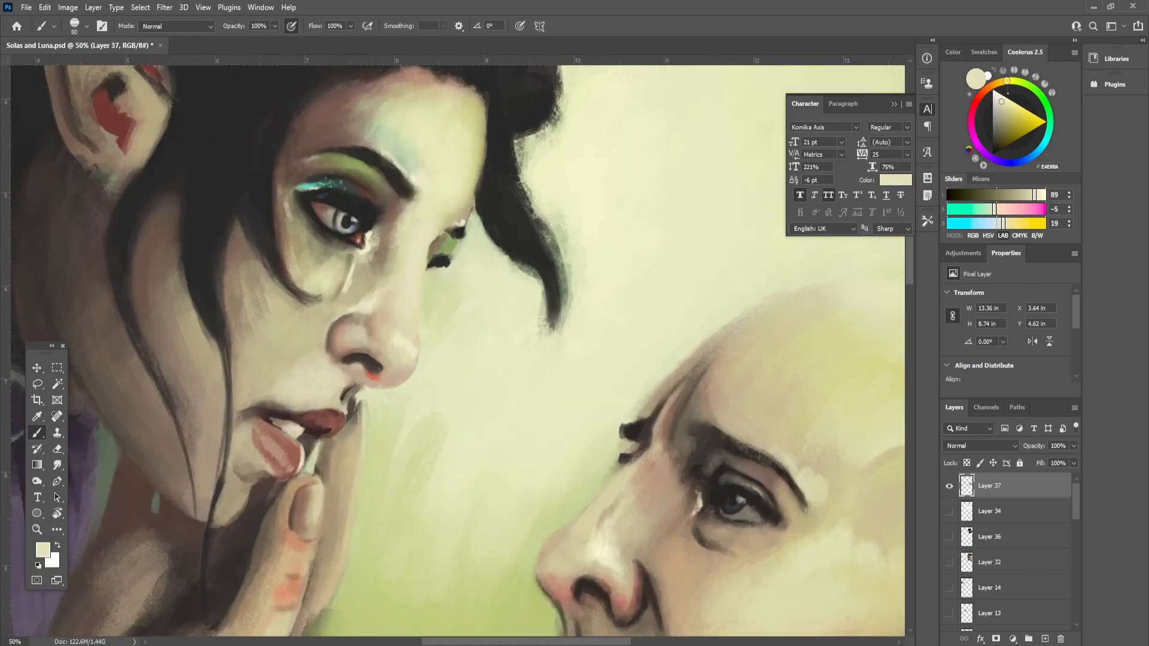
# Step: Paint the wing of the woman's nostril in an orange-tan picked on the colour wheel, using a smaller brush
pyautogui.hotkey('ctrl', '+')
pyautogui.press('[')
pyautogui.press('[')
pyautogui.press('[')
pyautogui.press('[')
pyautogui.press('[')
pyautogui.keyDown('alt'); pyautogui.click(354, 367); pyautogui.keyUp('alt')
pyautogui.keyDown('alt'); pyautogui.click(354, 366); pyautogui.keyUp('alt')
pyautogui.keyDown('alt'); pyautogui.click(354, 365); pyautogui.keyUp('alt')
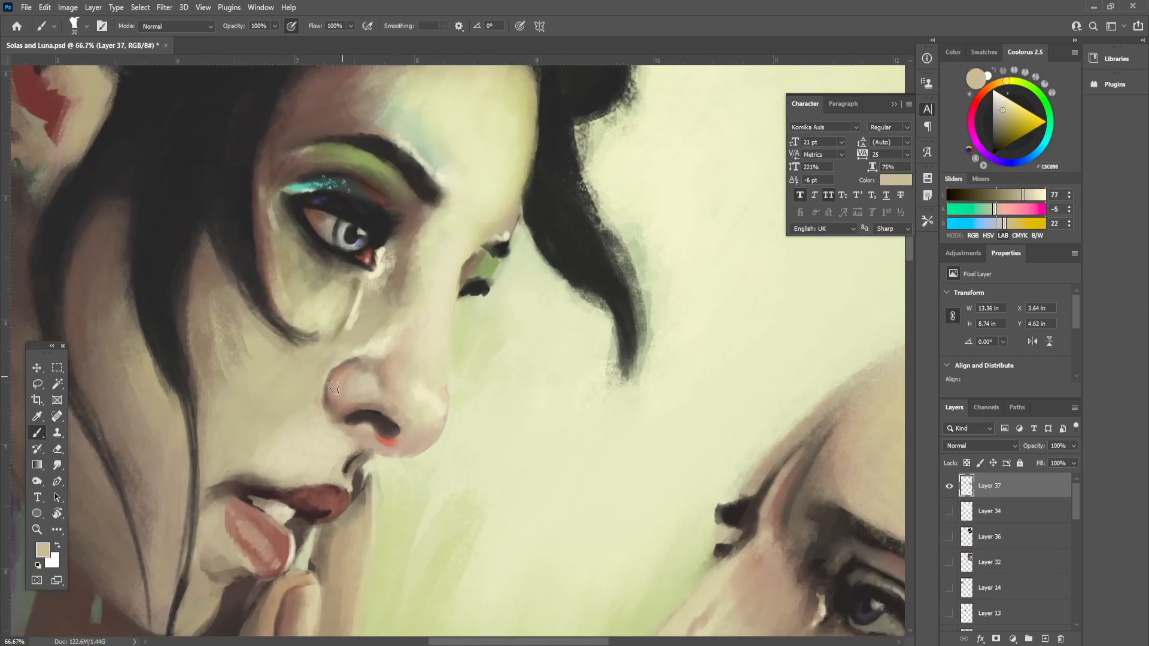
pyautogui.click(990, 86)
pyautogui.click(1017, 110)
pyautogui.press('[')
pyautogui.moveTo(331, 390); pyautogui.dragTo(333, 410)
pyautogui.keyDown('alt'); pyautogui.click(336, 389); pyautogui.keyUp('alt')
pyautogui.keyDown('alt'); pyautogui.click(344, 386); pyautogui.keyUp('alt')
# Step: Soften the skin above the woman's nostril with sampled pale cream and tan tones
pyautogui.keyDown('alt'); pyautogui.click(531, 276); pyautogui.keyUp('alt')
pyautogui.press(']')
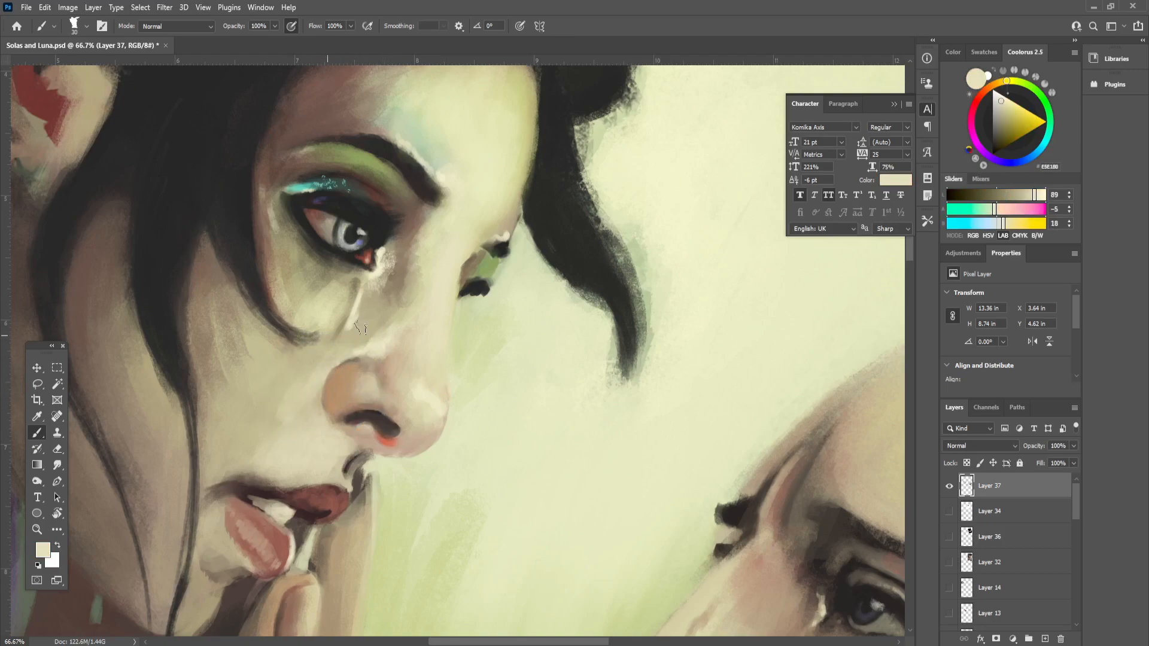
pyautogui.keyDown('alt'); pyautogui.click(378, 336); pyautogui.keyUp('alt')
pyautogui.press('[')
pyautogui.press('[')
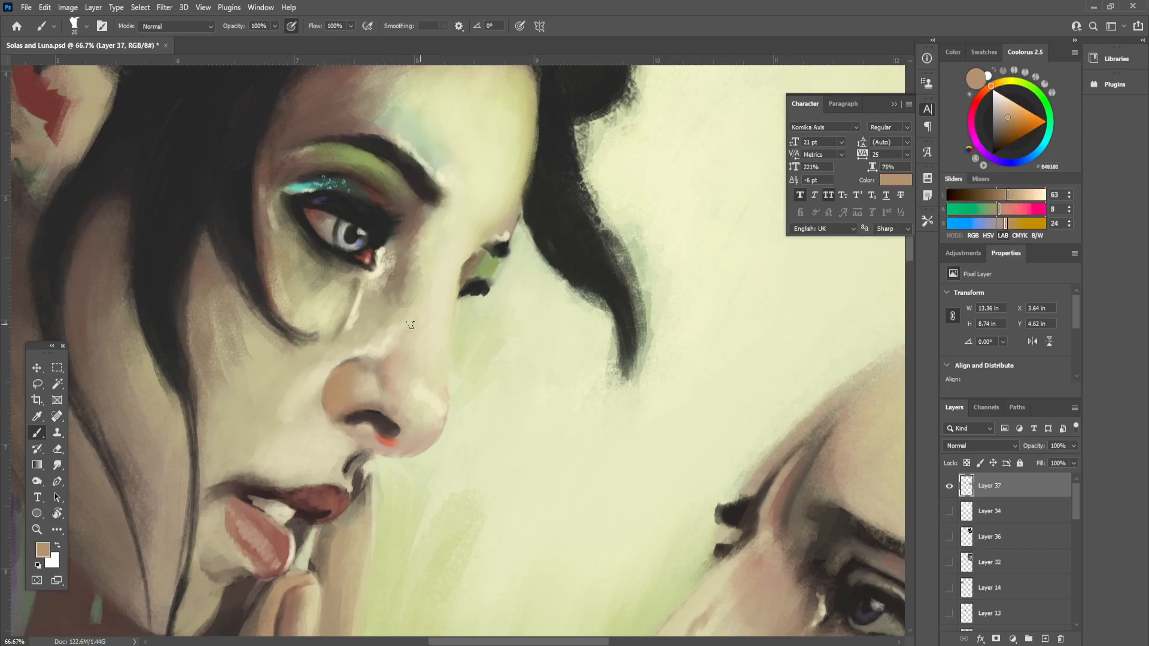
# Step: Add a warm tan patch to the woman's forehead near the hairline and blend it with sampled pale yellow
pyautogui.hotkey('ctrl', '-')
pyautogui.keyDown('alt'); pyautogui.click(329, 309); pyautogui.keyUp('alt')
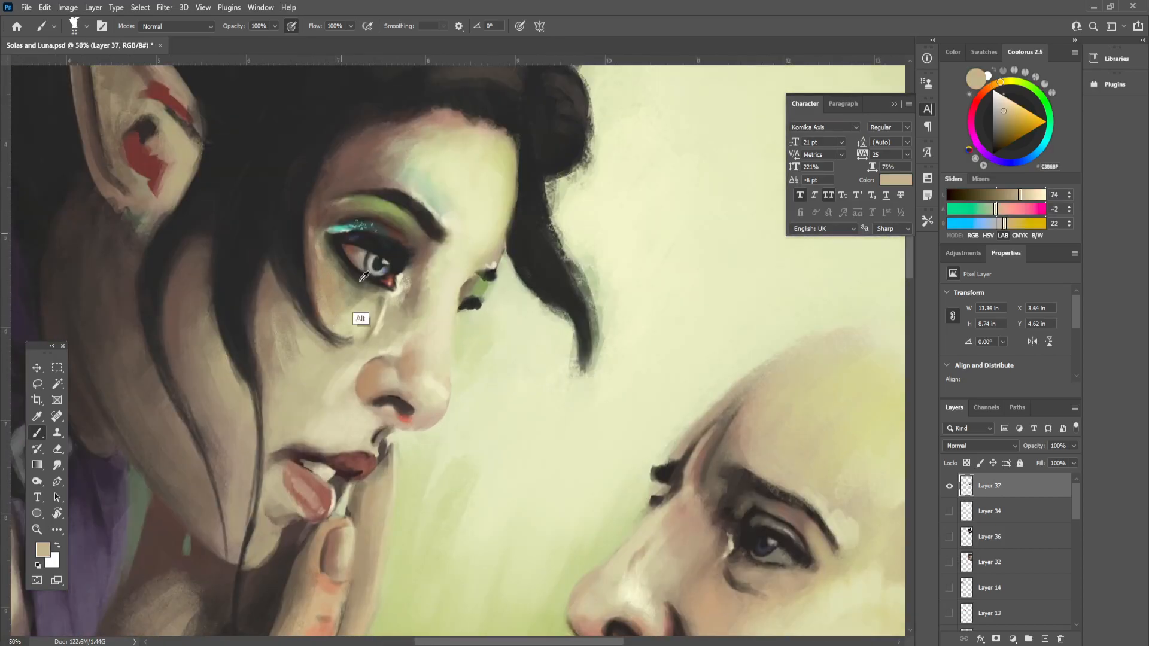
pyautogui.moveTo(477, 129); pyautogui.dragTo(470, 185)
pyautogui.keyDown('alt'); pyautogui.click(448, 207); pyautogui.keyUp('alt')
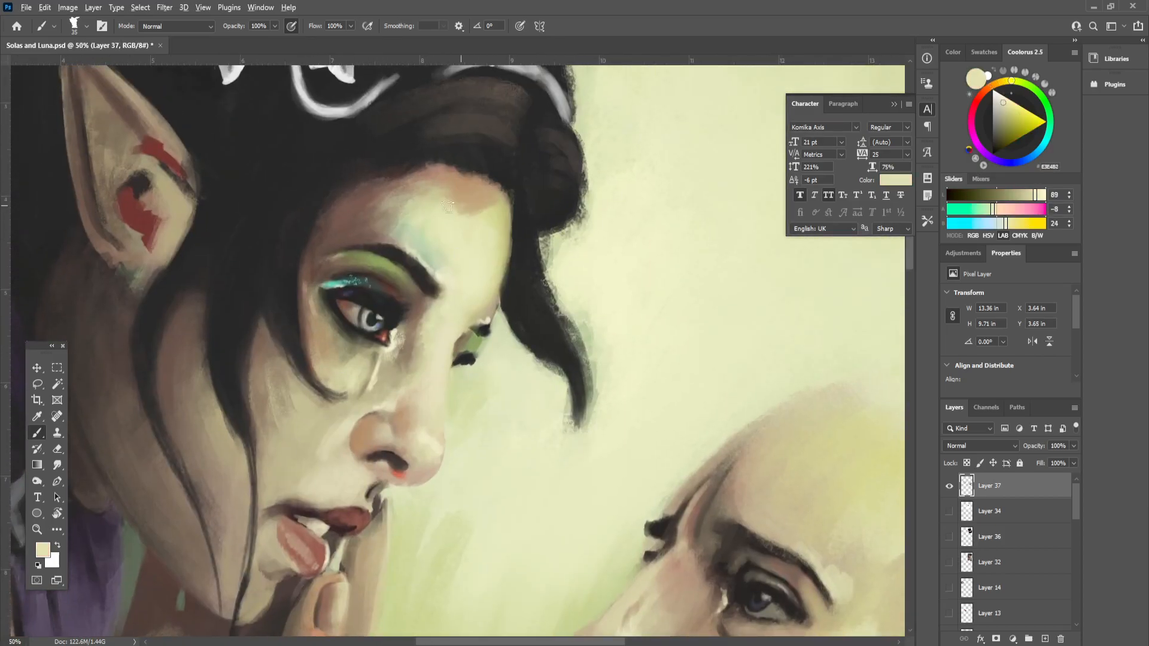
pyautogui.keyDown('alt'); pyautogui.click(496, 198); pyautogui.keyUp('alt')
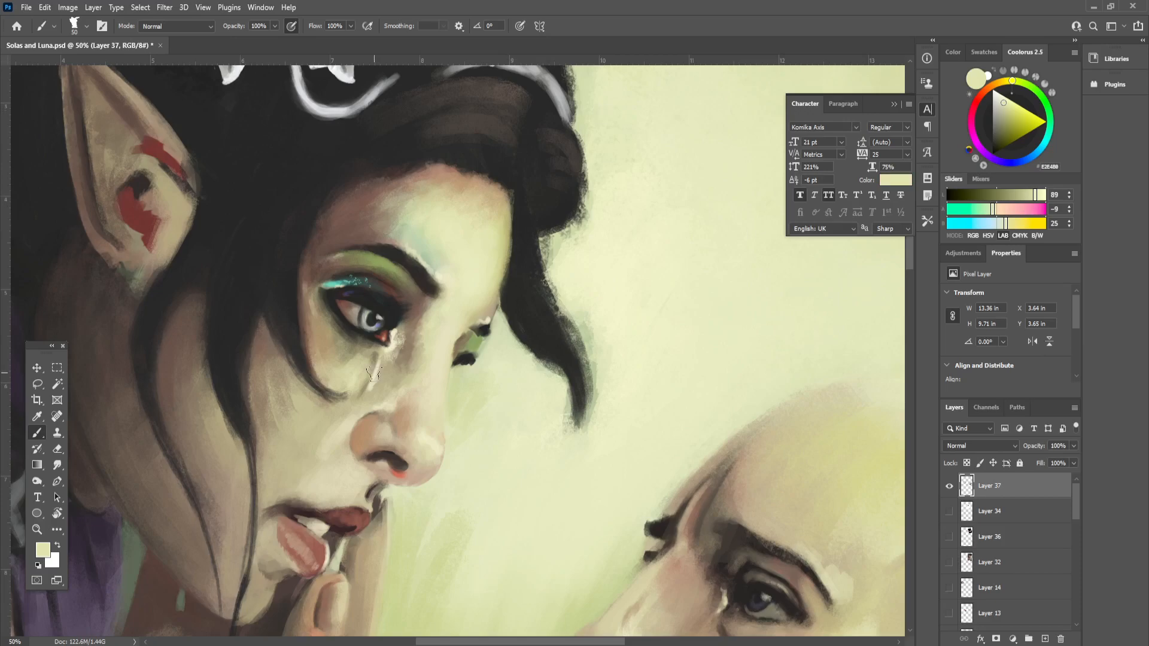
# Step: Cover the light tear streak beneath the woman's eye with sampled pale skin tones
pyautogui.moveTo(392, 341); pyautogui.dragTo(379, 357)
pyautogui.keyDown('alt'); pyautogui.click(495, 238); pyautogui.keyUp('alt')
pyautogui.keyDown('alt'); pyautogui.click(488, 252); pyautogui.keyUp('alt')
pyautogui.hotkey('ctrl', '-')
pyautogui.hotkey('ctrl', '-')
pyautogui.hotkey('ctrl', '+')
pyautogui.hotkey('ctrl', '+')
# Step: Reduce the brush size and blend a sampled beige into the woman's forehead above the brow
pyautogui.press('[')
pyautogui.press('[')
pyautogui.press('[')
pyautogui.press('[')
pyautogui.press('[')
pyautogui.press('[')
pyautogui.press('[')
pyautogui.keyDown('alt'); pyautogui.click(406, 248); pyautogui.keyUp('alt')
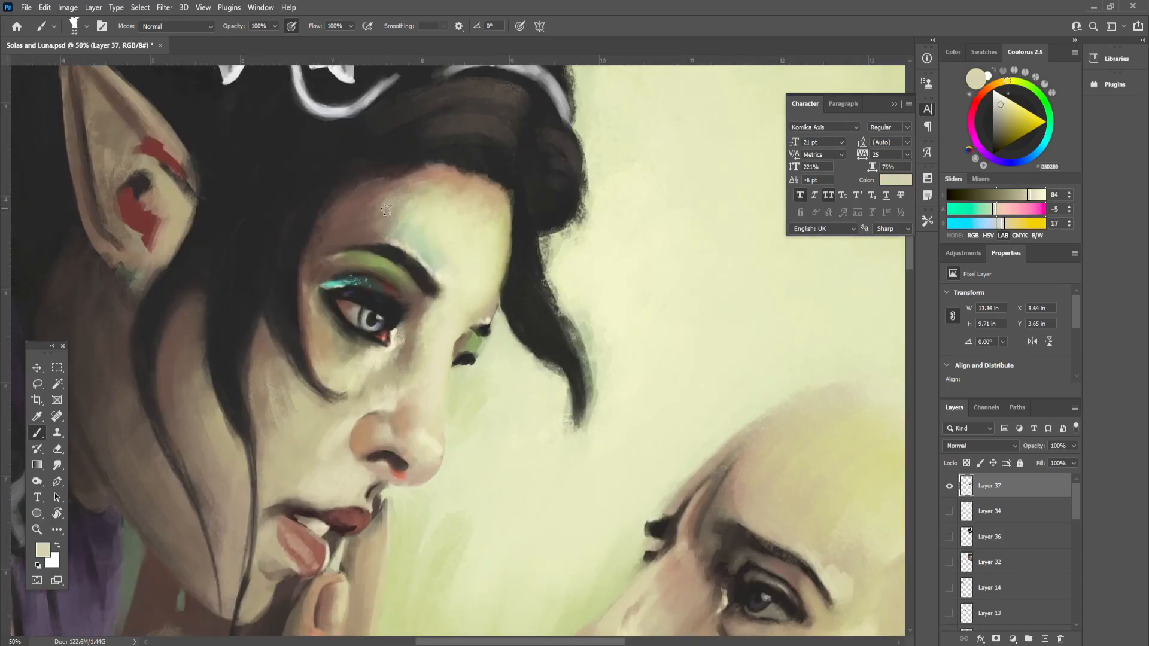
# Step: Dab teal sampled from the eyelid onto the forehead above the inner brow and touch the brow's end with brown
pyautogui.keyDown('alt'); pyautogui.click(341, 279); pyautogui.keyUp('alt')
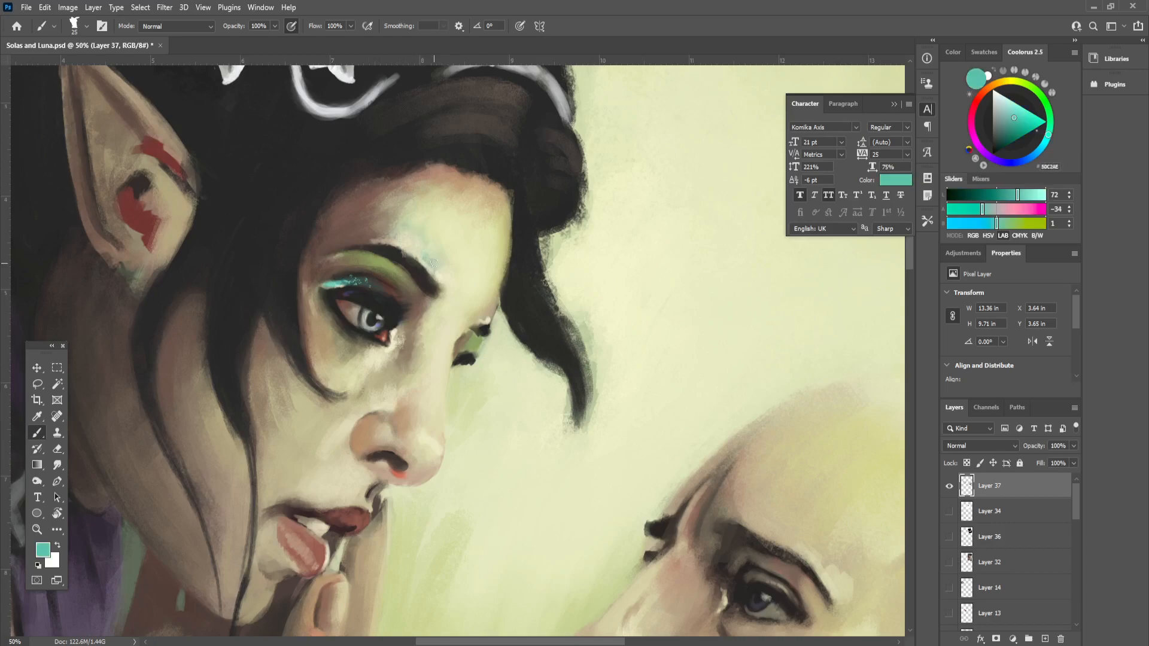
pyautogui.keyDown('alt'); pyautogui.click(438, 277); pyautogui.keyUp('alt')
pyautogui.press('[')
pyautogui.press('[')
pyautogui.press('[')
pyautogui.press('[')
pyautogui.press('[')
pyautogui.hotkey('ctrl', '-')
pyautogui.hotkey('ctrl', '-')
pyautogui.hotkey('ctrl', '+')
pyautogui.hotkey('ctrl', '+')
pyautogui.keyDown('alt'); pyautogui.click(465, 332); pyautogui.keyUp('alt')
pyautogui.keyDown('alt'); pyautogui.click(430, 282); pyautogui.keyUp('alt')
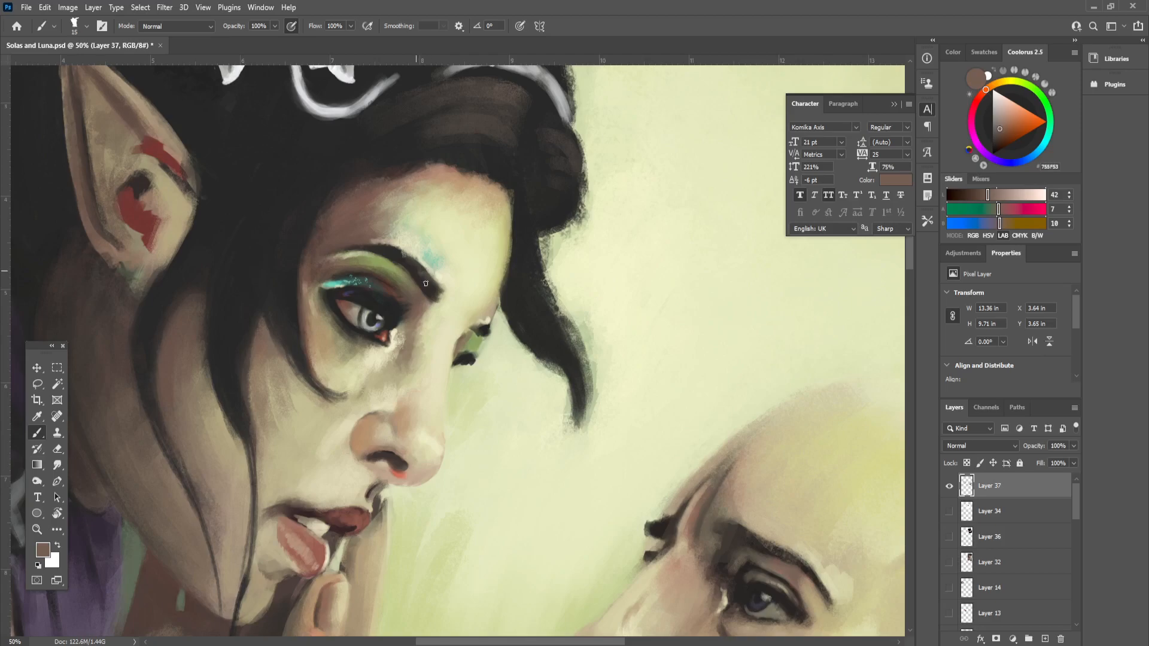
# Step: Enlarge the brush and repaint the background beside the woman's far eye and nose with sampled pale greens
pyautogui.keyDown('alt'); pyautogui.click(484, 305); pyautogui.keyUp('alt')
pyautogui.press(']')
pyautogui.press(']')
pyautogui.press(']')
pyautogui.press(']')
pyautogui.keyDown('alt'); pyautogui.click(471, 357); pyautogui.keyUp('alt')
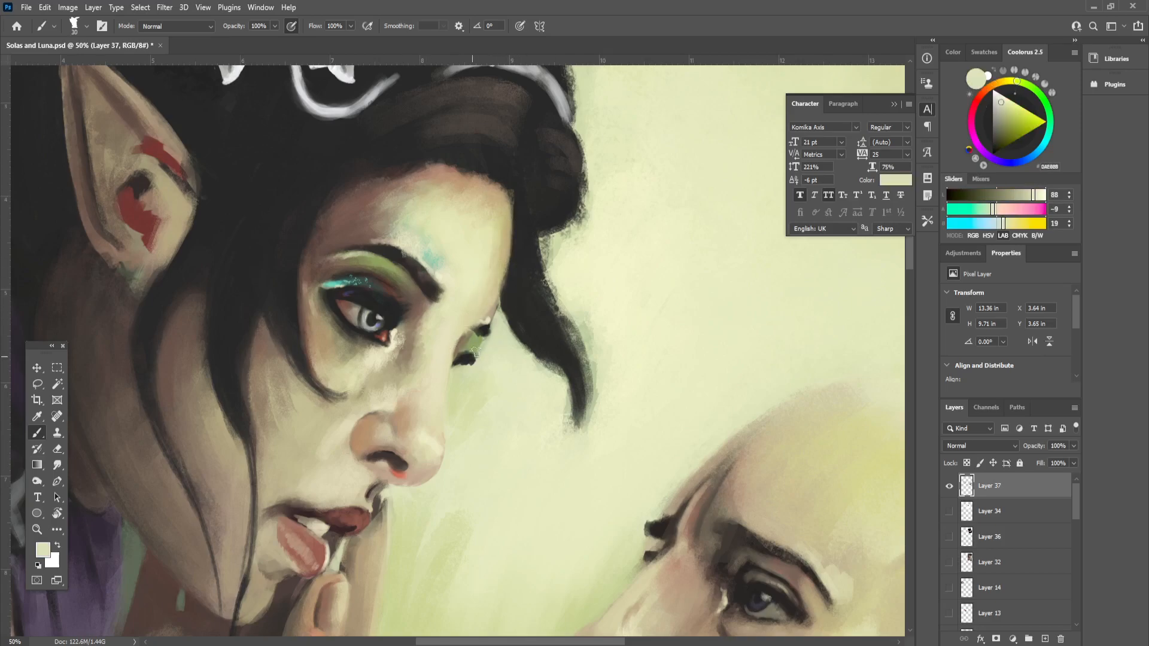
pyautogui.press(']')
pyautogui.press(']')
pyautogui.keyDown('alt'); pyautogui.click(450, 419); pyautogui.keyUp('alt')
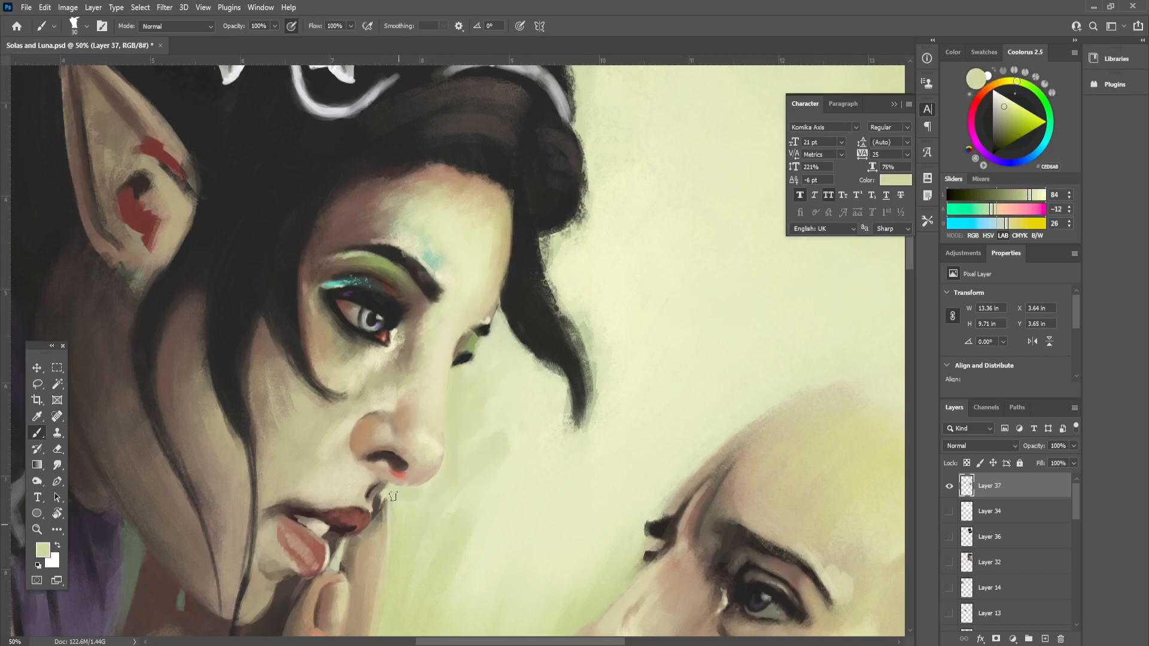
# Step: Refine the skin between the woman's nose and upper lip with sampled beige tones and a smaller brush
pyautogui.press('[')
pyautogui.keyDown('alt'); pyautogui.click(400, 479); pyautogui.keyUp('alt')
pyautogui.keyDown('alt'); pyautogui.click(366, 487); pyautogui.keyUp('alt')
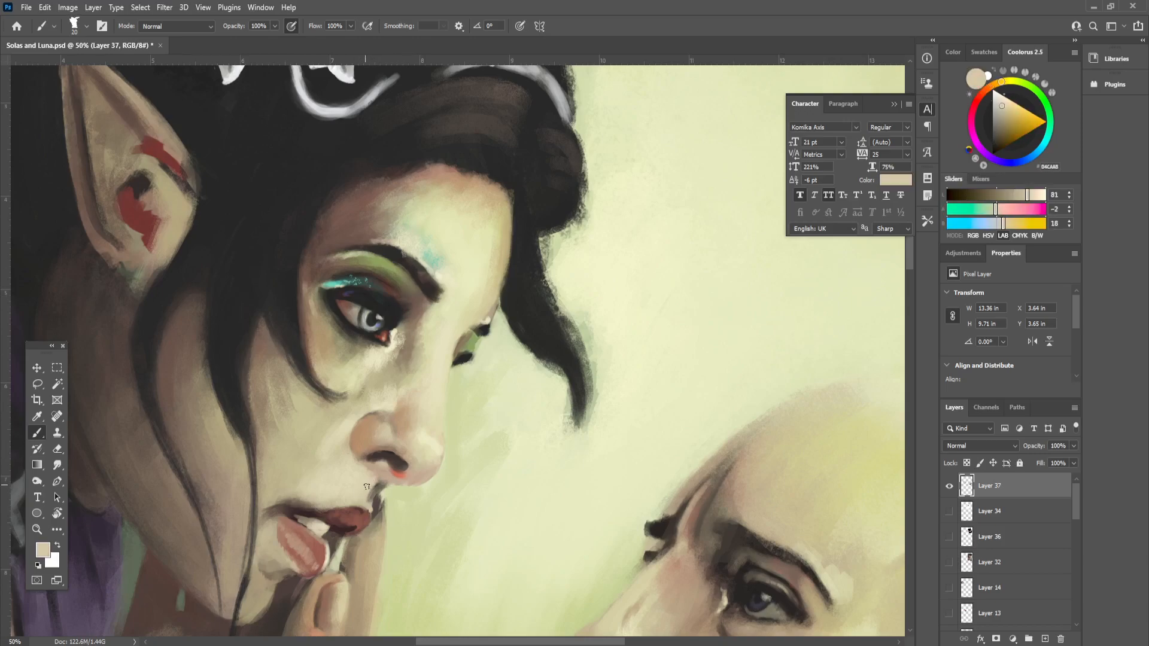
pyautogui.keyDown('alt'); pyautogui.click(381, 507); pyautogui.keyUp('alt')
pyautogui.moveTo(377, 522); pyautogui.dragTo(386, 392)
# Step: Outline the tip of the woman's fingernail in dark brown with a very small brush
pyautogui.keyDown('alt'); pyautogui.click(335, 454); pyautogui.keyUp('alt')
pyautogui.press('[')
pyautogui.press('[')
pyautogui.press('[')
pyautogui.press('[')
pyautogui.press('[')
pyautogui.moveTo(338, 453)
pyautogui.mouseDown()
pyautogui.moveTo(326, 467)
pyautogui.moveTo(338, 453)
pyautogui.mouseUp()
pyautogui.keyDown('alt'); pyautogui.click(324, 477); pyautogui.keyUp('alt')
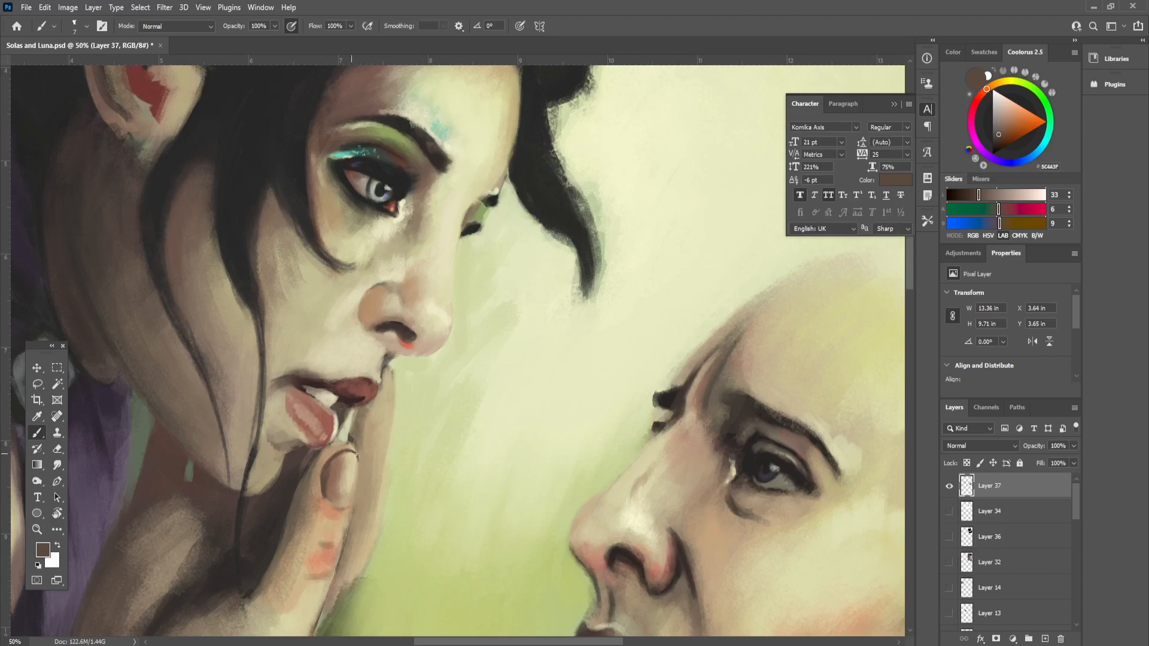
# Step: Enlarge the brush and shade the woman's fingernail and fingertip with sampled skin tones
pyautogui.press(']')
pyautogui.press(']')
pyautogui.press(']')
pyautogui.keyDown('alt'); pyautogui.click(348, 500); pyautogui.keyUp('alt')
pyautogui.press(']')
pyautogui.moveTo(337, 453)
pyautogui.mouseDown()
pyautogui.moveTo(347, 451)
pyautogui.moveTo(328, 468)
pyautogui.moveTo(349, 462)
pyautogui.mouseUp()
pyautogui.keyDown('alt'); pyautogui.click(338, 468); pyautogui.keyUp('alt')
pyautogui.keyDown('alt'); pyautogui.click(326, 474); pyautogui.keyUp('alt')
pyautogui.keyDown('alt'); pyautogui.click(351, 450); pyautogui.keyUp('alt')
pyautogui.moveTo(357, 459)
pyautogui.mouseDown()
pyautogui.moveTo(357, 480)
pyautogui.moveTo(295, 496)
pyautogui.mouseUp()
pyautogui.scroll(1, 362, 399)
pyautogui.scroll(-4, 443, 371)
pyautogui.scroll(3, 398, 401)
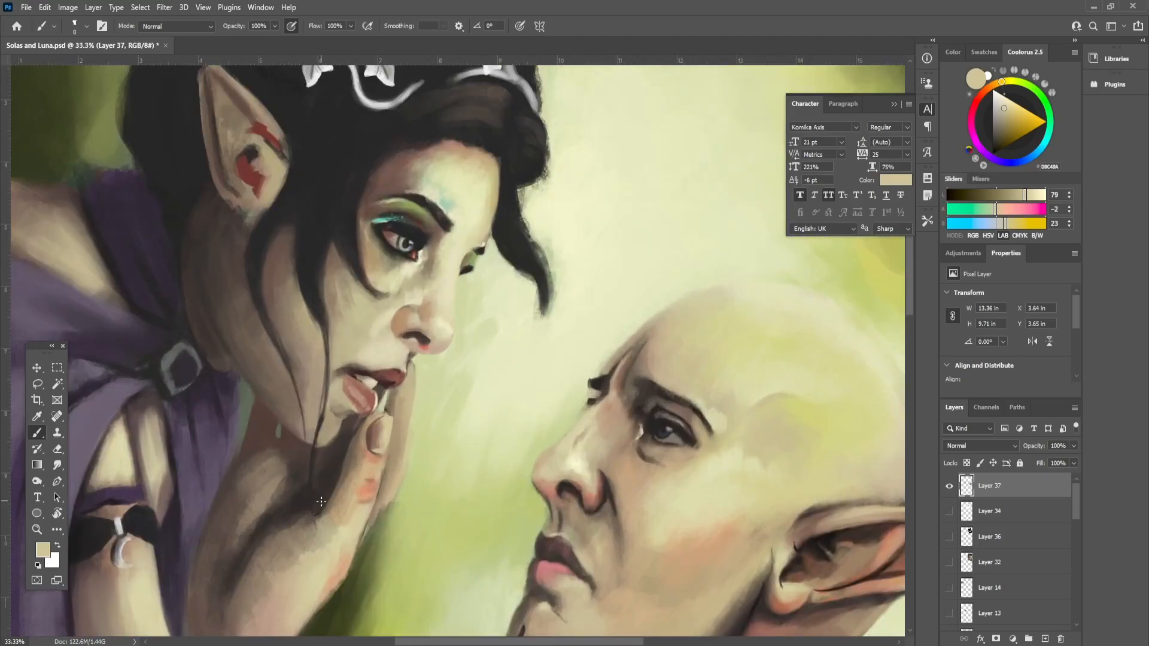
# Step: Paint the outer edge of the woman's raised hand with sampled skin tones and a larger brush
pyautogui.keyDown('alt'); pyautogui.click(419, 360); pyautogui.keyUp('alt')
pyautogui.press(']')
pyautogui.press(']')
pyautogui.press(']')
pyautogui.press(']')
pyautogui.keyDown('alt'); pyautogui.click(396, 424); pyautogui.keyUp('alt')
pyautogui.moveTo(410, 396); pyautogui.dragTo(362, 548)
# Step: Deepen the shading along the sides of the woman's raised finger with sampled salmon and dark brown tones
pyautogui.keyDown('alt'); pyautogui.click(377, 458); pyautogui.keyUp('alt')
pyautogui.keyDown('alt'); pyautogui.click(392, 458); pyautogui.keyUp('alt')
pyautogui.press(']')
pyautogui.press(']')
pyautogui.press(']')
pyautogui.keyDown('alt'); pyautogui.click(377, 484); pyautogui.keyUp('alt')
pyautogui.keyDown('alt'); pyautogui.click(392, 421); pyautogui.keyUp('alt')
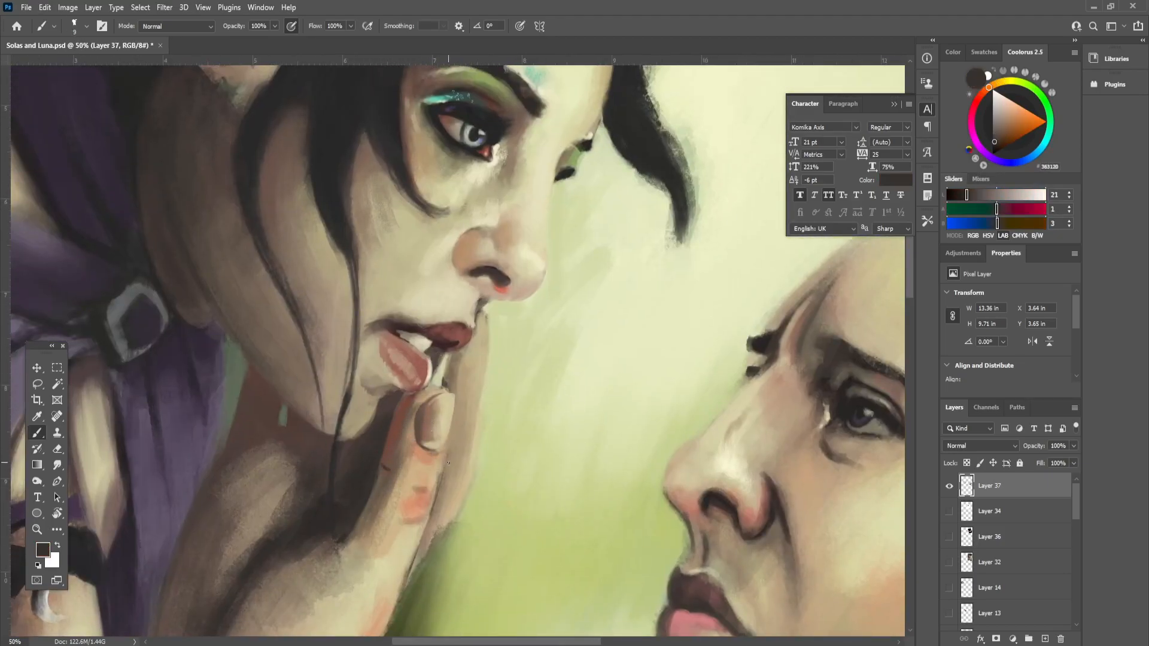
pyautogui.press(']')
pyautogui.press(']')
pyautogui.keyDown('alt'); pyautogui.click(384, 462); pyautogui.keyUp('alt')
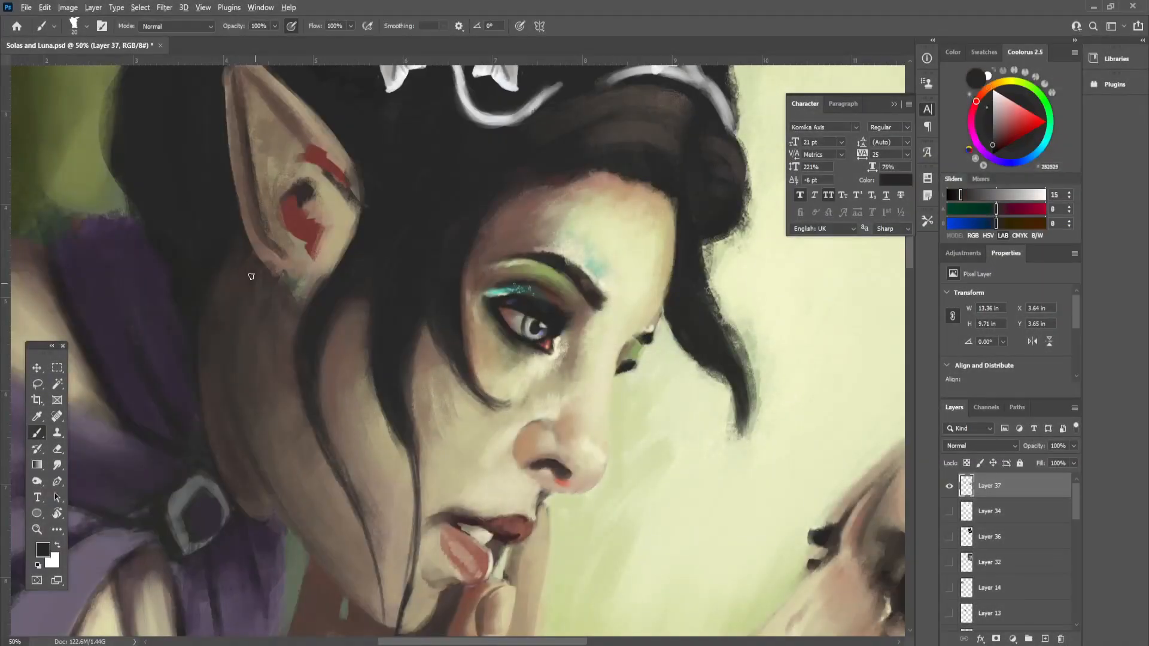
pyautogui.hotkey('ctrl', '-')
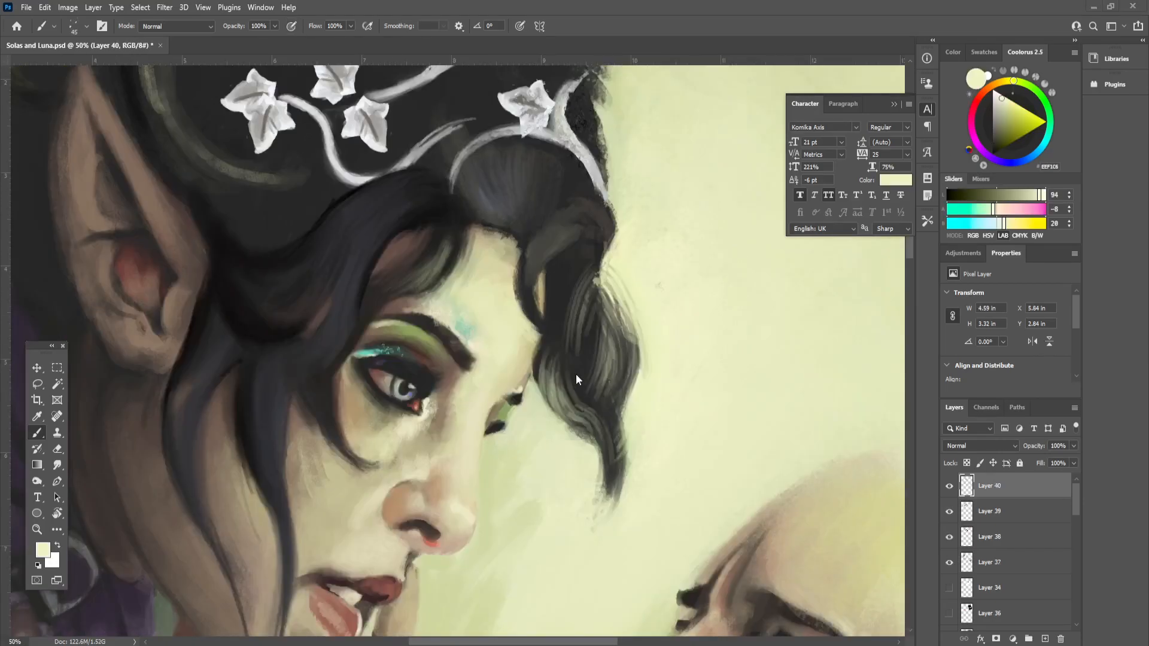
# Step: Paint dark slate strokes over the hanging front curl on Layer 40 with a colour sampled from the hair
pyautogui.keyDown('alt'); pyautogui.click(343, 331); pyautogui.keyUp('alt')
pyautogui.moveTo(538, 383)
pyautogui.mouseDown()
pyautogui.moveTo(556, 431)
pyautogui.moveTo(581, 449)
pyautogui.mouseUp()
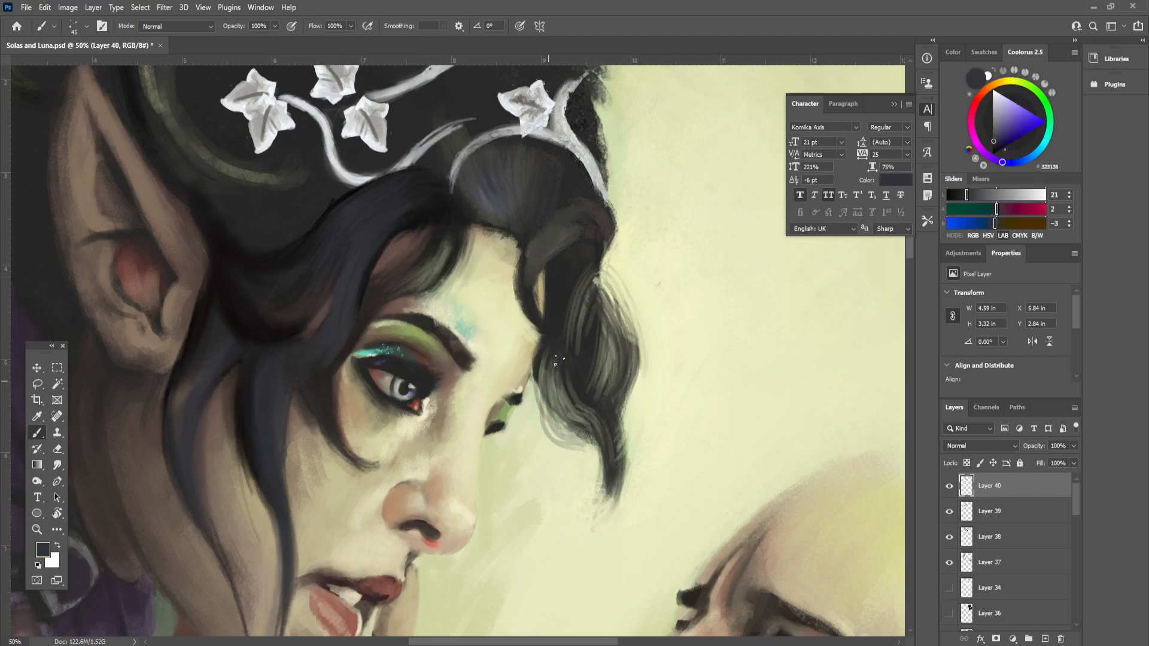
pyautogui.moveTo(557, 387)
pyautogui.mouseDown()
pyautogui.moveTo(577, 434)
pyautogui.moveTo(565, 437)
pyautogui.mouseUp()
# Step: Lighten the hanging front curl with sampled pale green and gray-green strokes that follow the hair's flow
pyautogui.keyDown('alt'); pyautogui.click(536, 426); pyautogui.keyUp('alt')
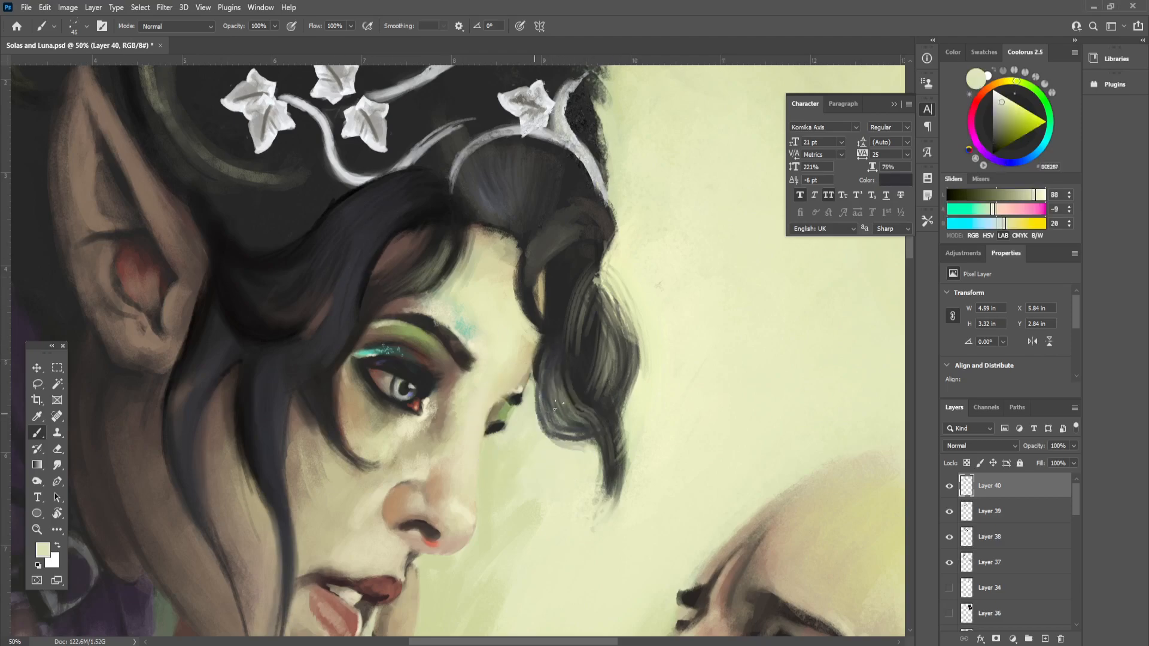
pyautogui.moveTo(578, 365)
pyautogui.mouseDown()
pyautogui.moveTo(553, 437)
pyautogui.moveTo(595, 440)
pyautogui.mouseUp()
pyautogui.keyDown('alt'); pyautogui.click(562, 422); pyautogui.keyUp('alt')
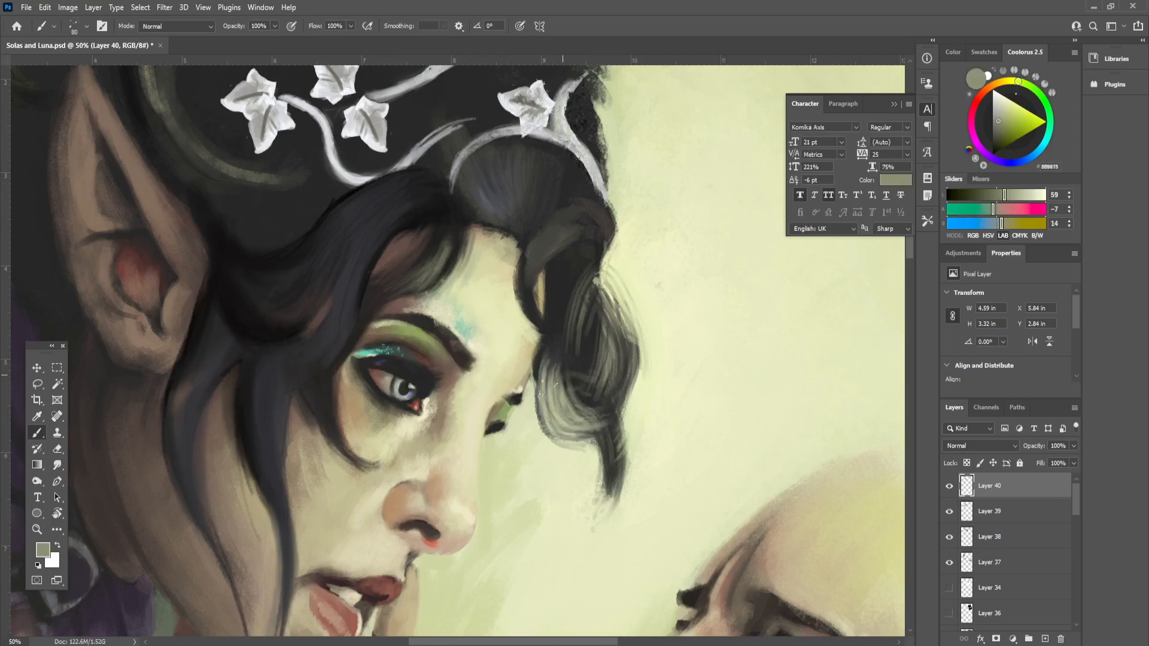
pyautogui.moveTo(547, 362); pyautogui.dragTo(612, 482)
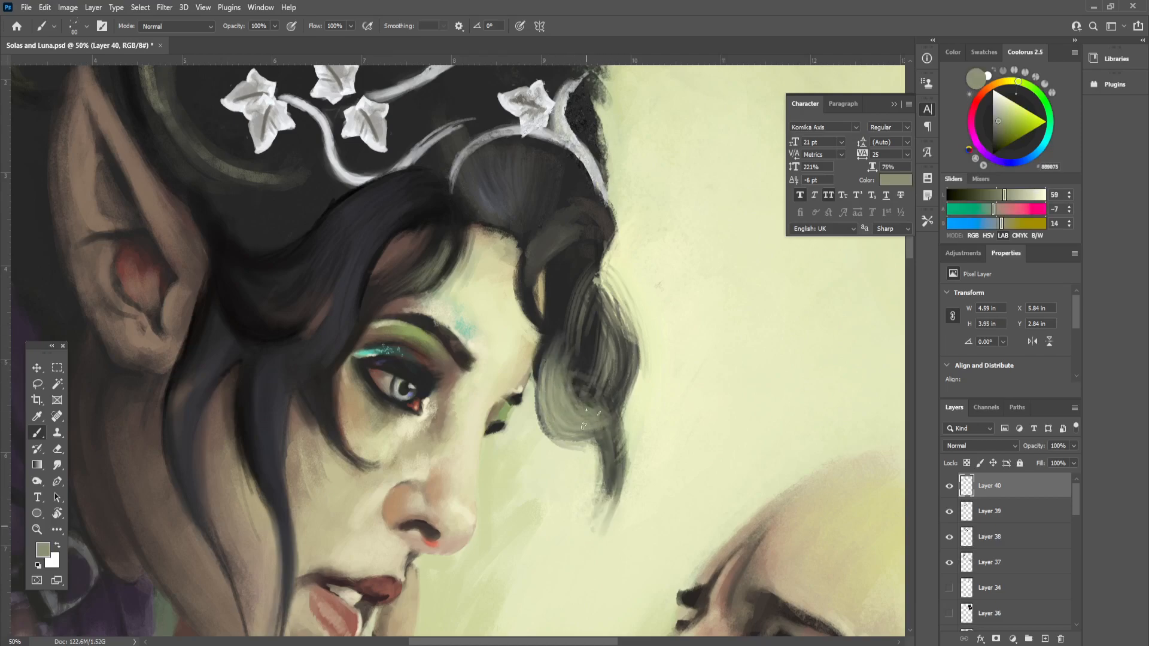
pyautogui.moveTo(591, 395); pyautogui.dragTo(605, 533)
pyautogui.moveTo(577, 347); pyautogui.dragTo(597, 404)
# Step: Extend thin gray-green wisps from the bottom of the curl and fade their ends with the sampled background colour
pyautogui.hotkey('ctrl', '-')
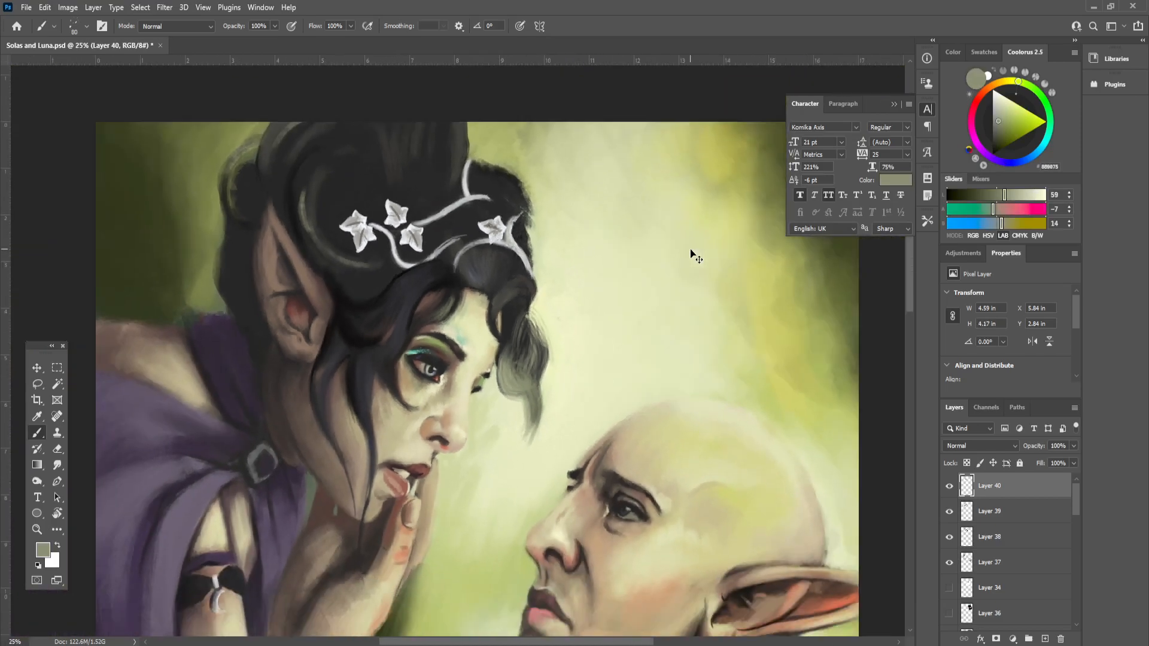
pyautogui.hotkey('ctrl', '+')
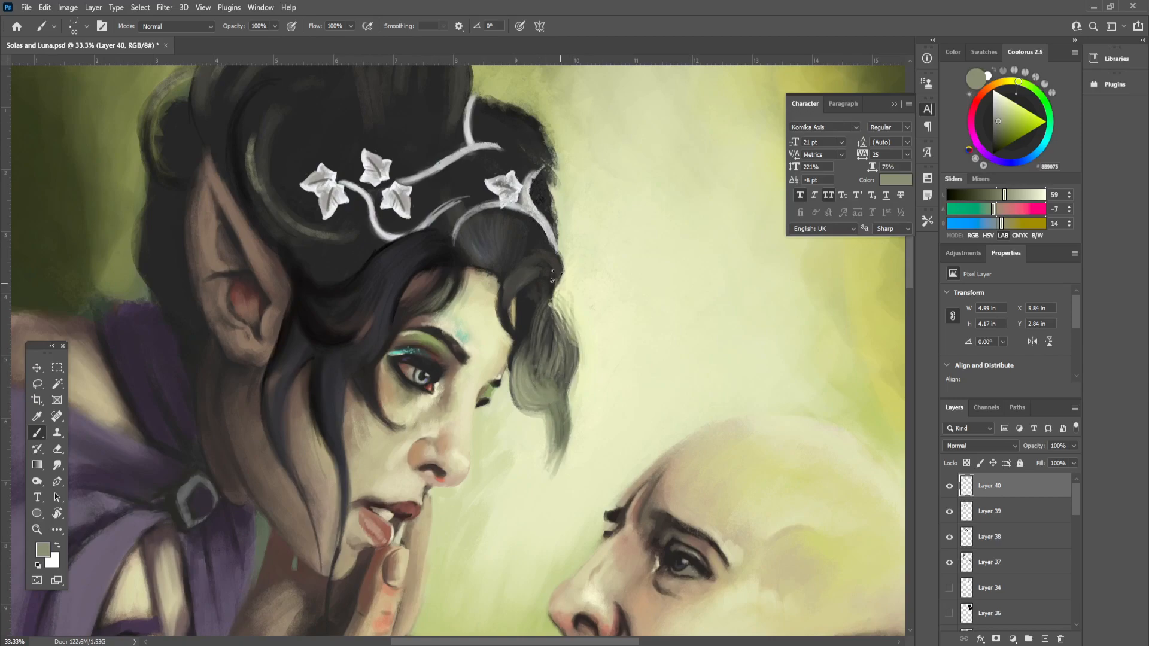
pyautogui.moveTo(540, 398); pyautogui.dragTo(522, 492)
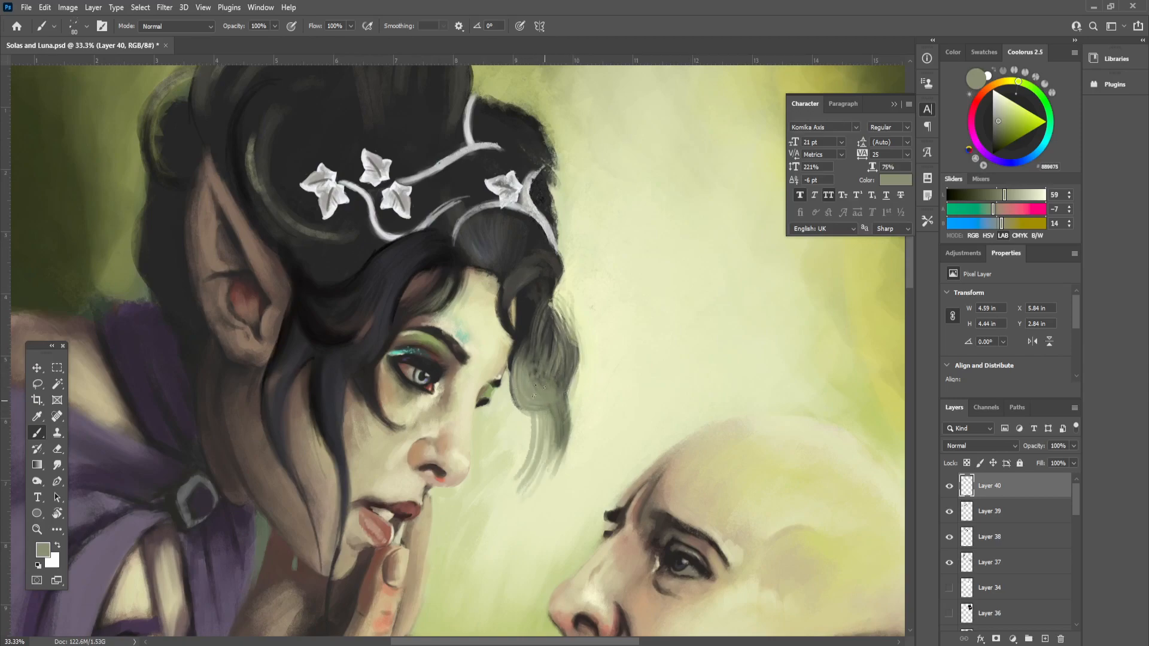
pyautogui.keyDown('alt'); pyautogui.click(510, 520); pyautogui.keyUp('alt')
pyautogui.moveTo(566, 412); pyautogui.dragTo(551, 487)
pyautogui.moveTo(570, 383)
pyautogui.mouseDown()
pyautogui.moveTo(558, 449)
pyautogui.moveTo(561, 423)
pyautogui.mouseUp()
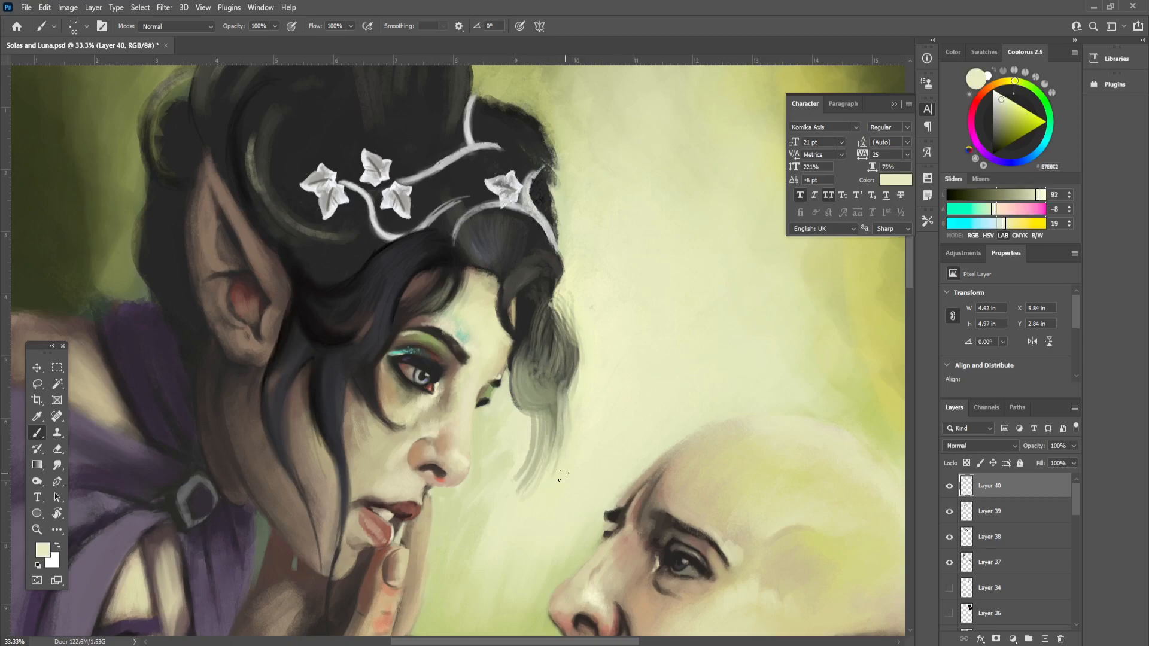
# Step: Darken the outer upper strands of the front curl with near-black sampled from the hair
pyautogui.keyDown('alt'); pyautogui.click(545, 274); pyautogui.keyUp('alt')
pyautogui.moveTo(553, 284); pyautogui.dragTo(560, 320)
pyautogui.moveTo(554, 279); pyautogui.dragTo(568, 337)
pyautogui.moveTo(559, 275)
pyautogui.mouseDown()
pyautogui.moveTo(565, 334)
pyautogui.moveTo(562, 320)
pyautogui.mouseUp()
pyautogui.moveTo(558, 362); pyautogui.dragTo(625, 449)
pyautogui.hotkey('ctrl', '+')
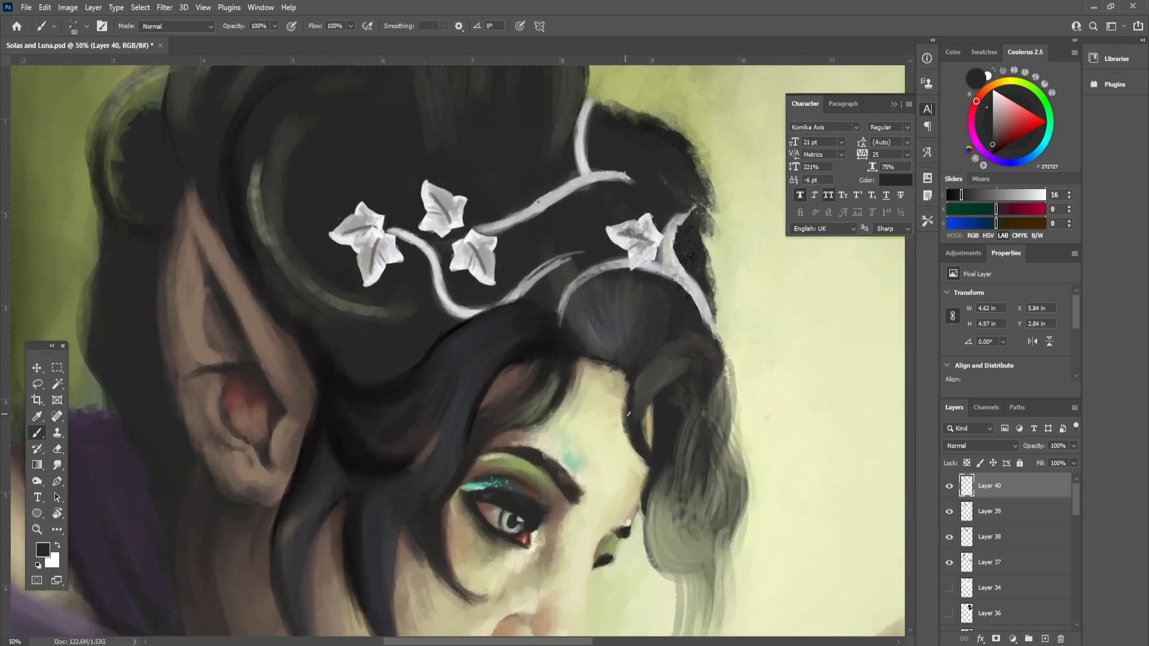
# Step: Darken the hair above and beside the woman's ear, below the ivy vine, with near-black strokes sampled from the hair
pyautogui.keyDown('alt'); pyautogui.click(371, 423); pyautogui.keyUp('alt')
pyautogui.moveTo(353, 368); pyautogui.dragTo(393, 380)
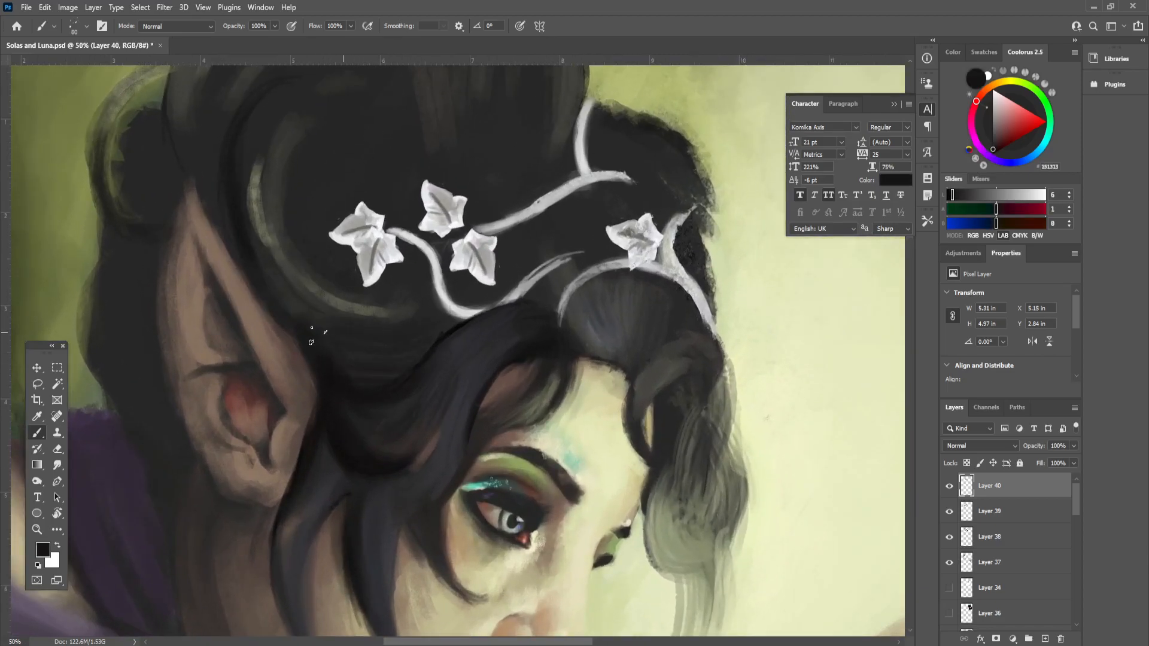
pyautogui.moveTo(320, 314); pyautogui.dragTo(404, 312)
pyautogui.moveTo(310, 286); pyautogui.dragTo(361, 308)
pyautogui.moveTo(442, 305); pyautogui.dragTo(465, 312)
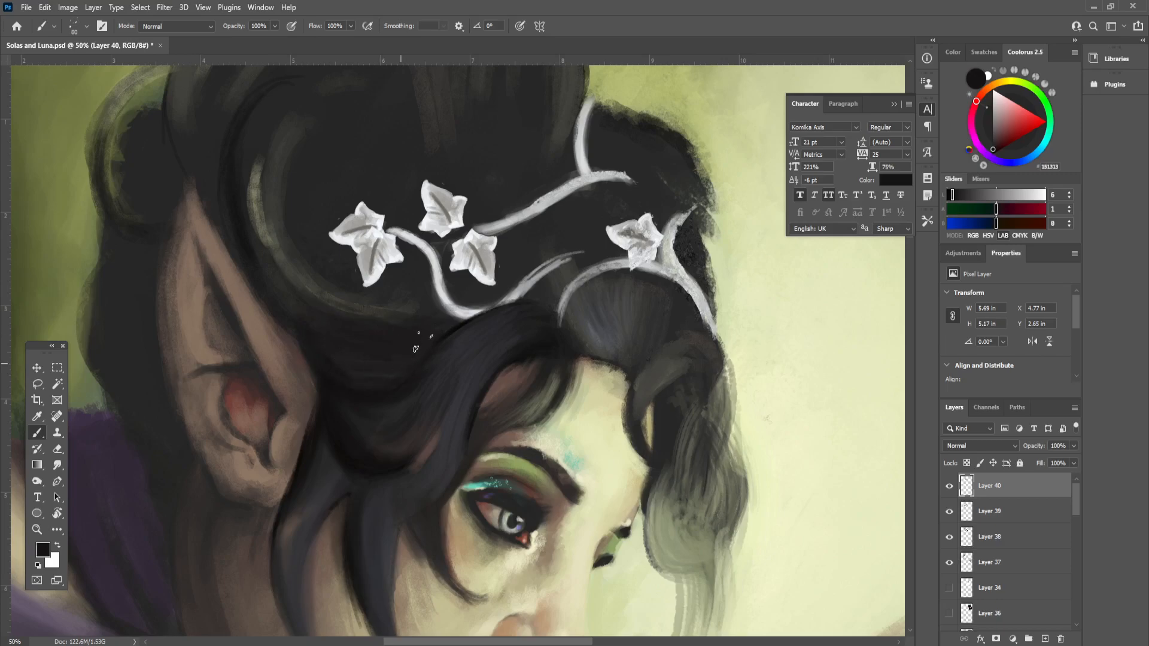
pyautogui.keyDown('alt'); pyautogui.click(396, 352); pyautogui.keyUp('alt')
pyautogui.moveTo(330, 296); pyautogui.dragTo(375, 311)
# Step: Break up the curved gray-green highlight above the ear with a dark strand that follows the hair's flow
pyautogui.scroll(2, 443, 359)
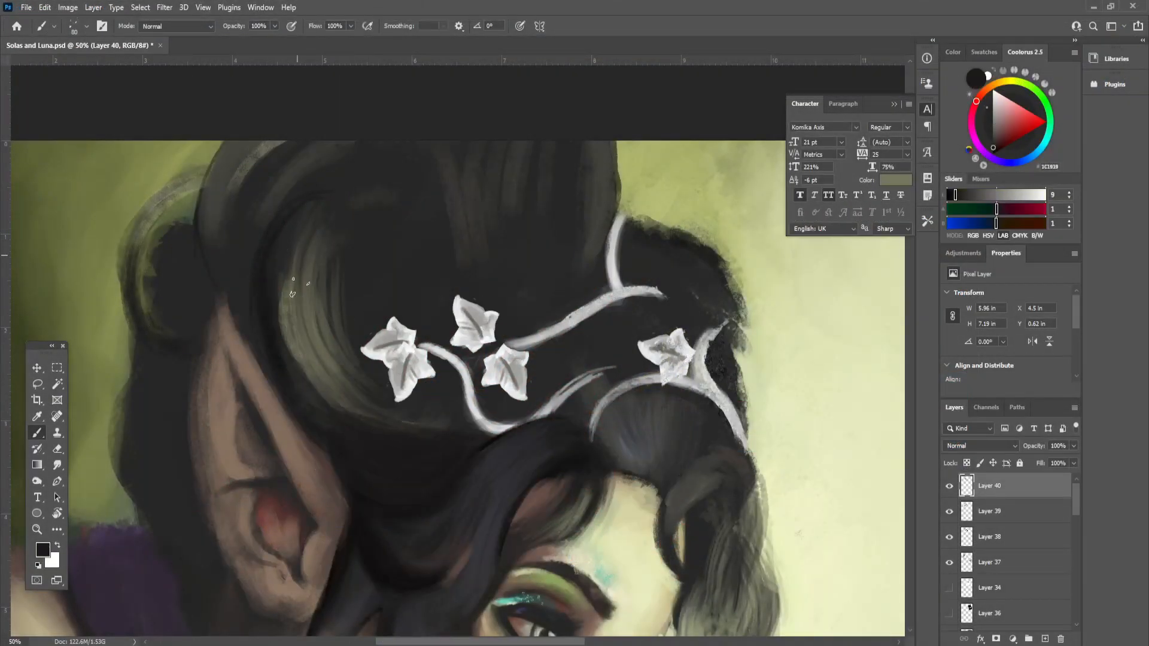
pyautogui.moveTo(292, 294); pyautogui.dragTo(341, 395)
pyautogui.hotkey('ctrl', '-')
pyautogui.hotkey('ctrl', '-')
pyautogui.hotkey('ctrl', '-')
pyautogui.hotkey('ctrl', '-')
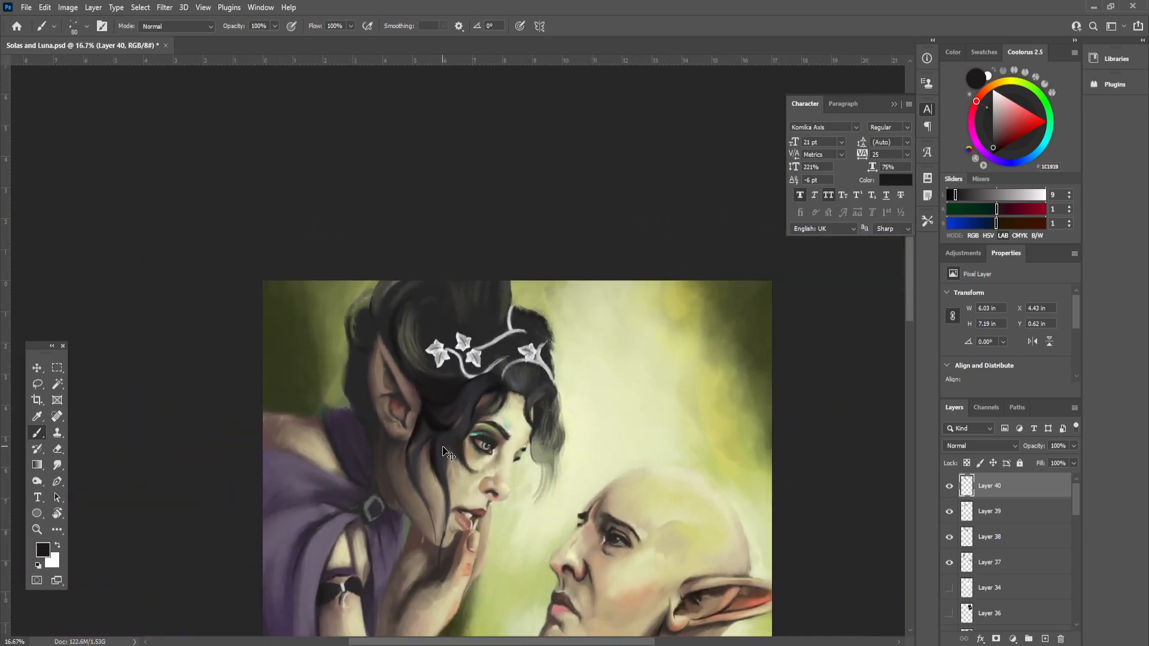
# Step: Deepen the shading around the woman's nostril with dark brown sampled from its shadow
pyautogui.hotkey('ctrl', '+')
pyautogui.hotkey('ctrl', '+')
pyautogui.hotkey('ctrl', '+')
pyautogui.hotkey('ctrl', '+')
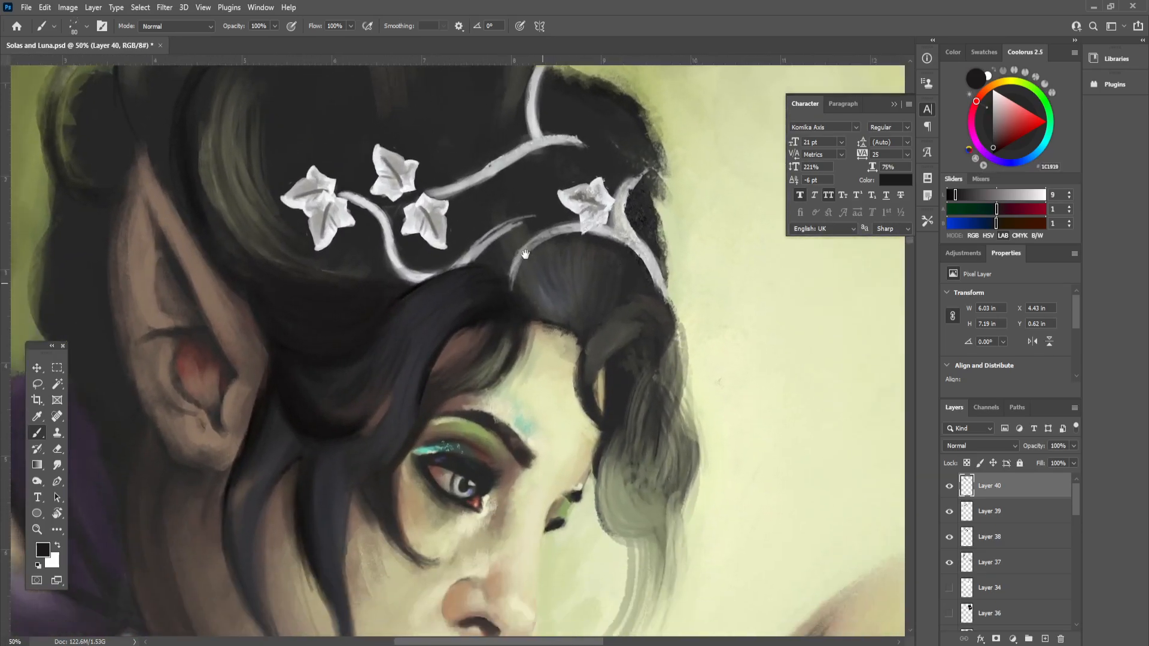
pyautogui.moveTo(525, 254); pyautogui.dragTo(527, 167)
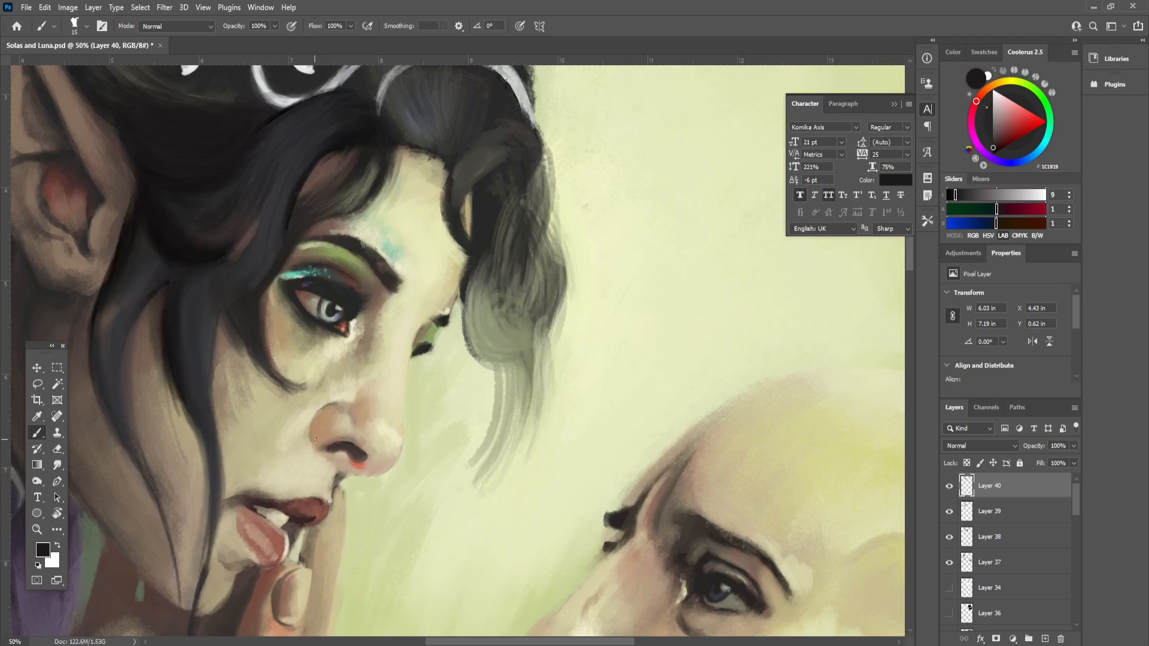
pyautogui.keyDown('alt'); pyautogui.click(342, 473); pyautogui.keyUp('alt')
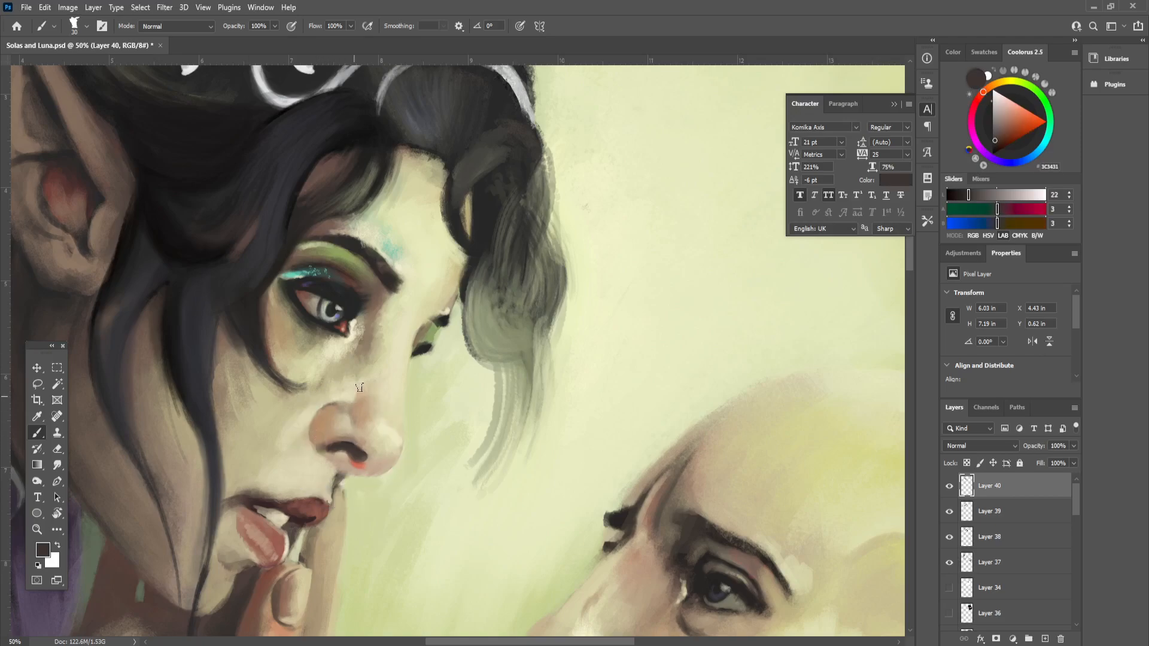
pyautogui.moveTo(319, 444); pyautogui.dragTo(377, 464)
# Step: Sample a tan skin tone from the bald elf's face and another from the woman's nostril for a brush at 60% opacity
pyautogui.hotkey('ctrl', '-')
pyautogui.hotkey('ctrl', '-')
pyautogui.keyDown('alt'); pyautogui.click(521, 546); pyautogui.keyUp('alt')
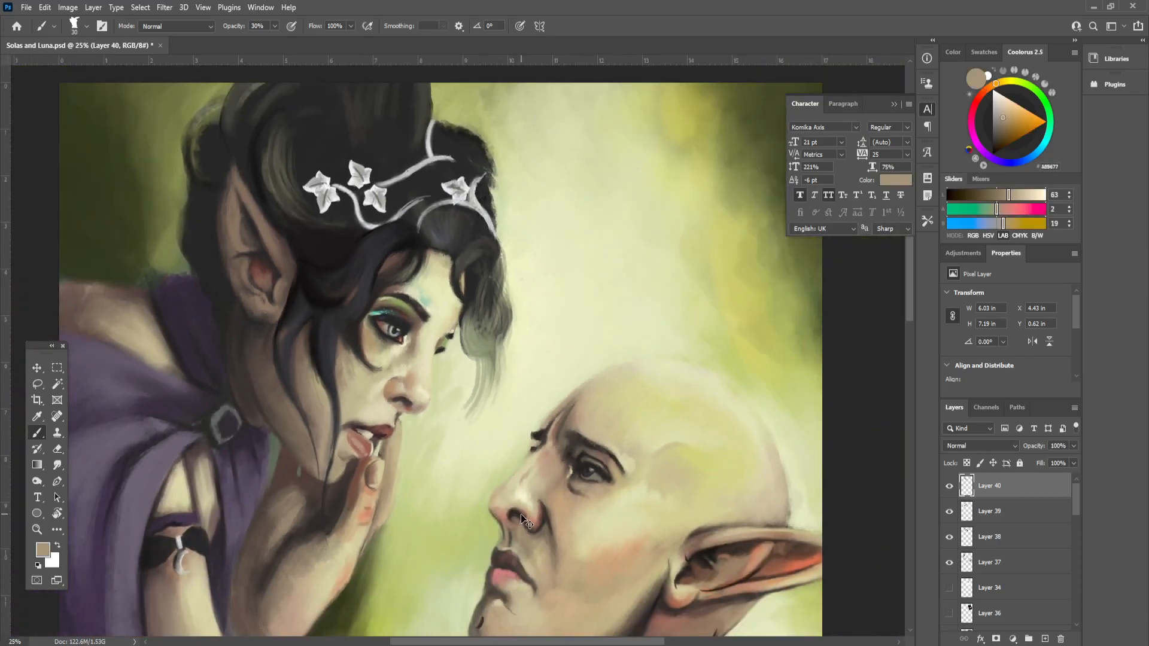
pyautogui.hotkey('ctrl', '+')
pyautogui.hotkey('ctrl', '+')
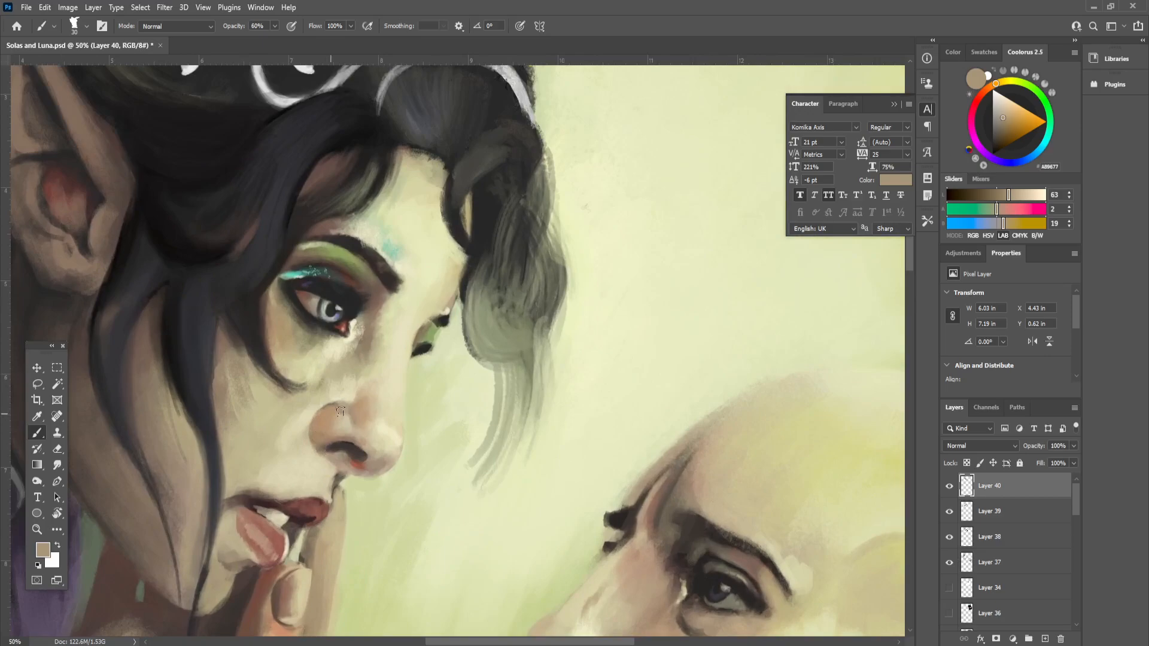
pyautogui.keyDown('alt'); pyautogui.click(338, 446); pyautogui.keyUp('alt')
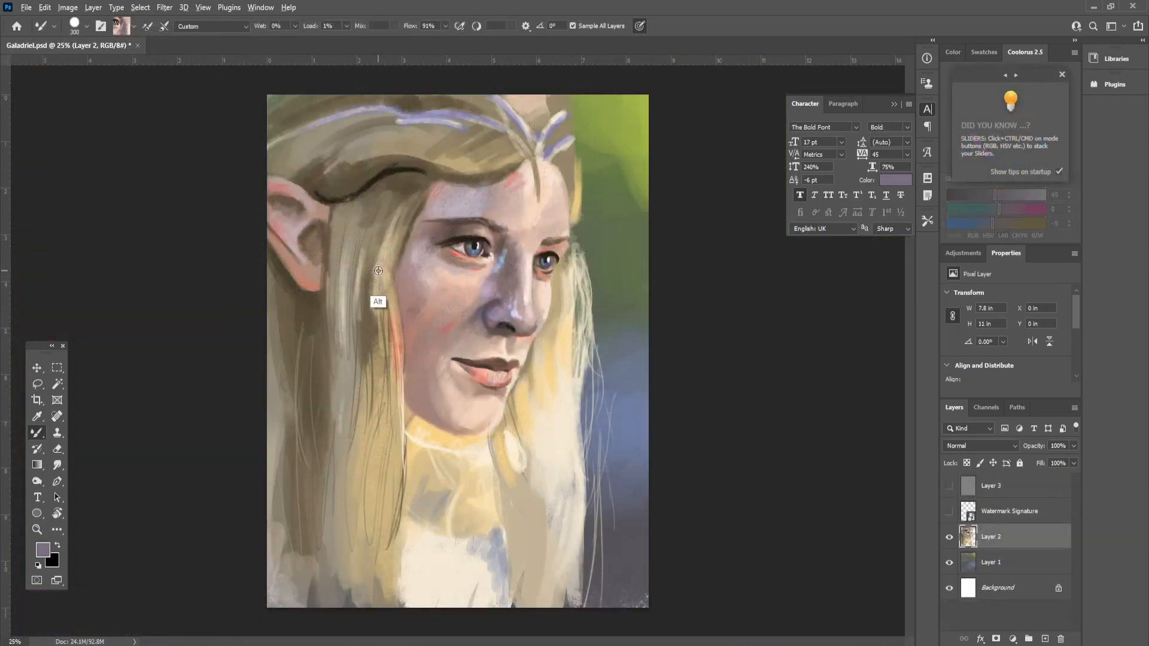
# Step: Try Mixer Brush strokes on the Galadriel portrait loaded with textures sampled from the hair and the eye, and undo both
pyautogui.moveTo(603, 277)
pyautogui.mouseDown()
pyautogui.moveTo(607, 317)
pyautogui.moveTo(571, 377)
pyautogui.moveTo(527, 515)
pyautogui.moveTo(596, 524)
pyautogui.mouseUp()
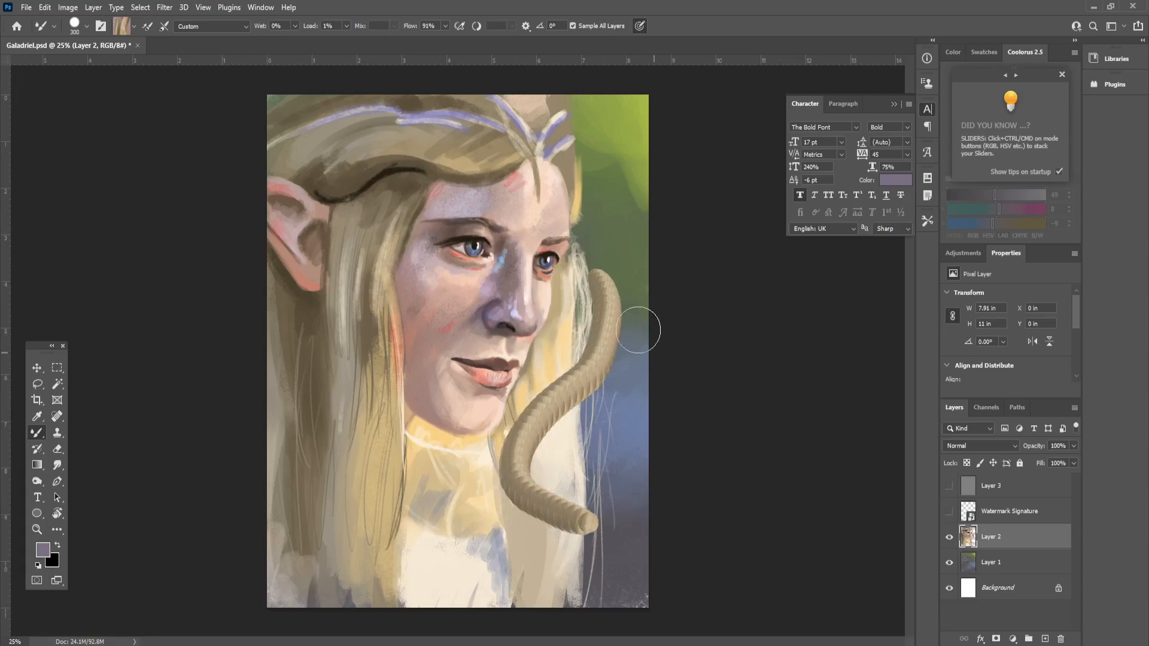
pyautogui.keyDown('alt'); pyautogui.click(475, 248); pyautogui.keyUp('alt')
pyautogui.moveTo(591, 522)
pyautogui.mouseDown()
pyautogui.moveTo(478, 494)
pyautogui.moveTo(419, 317)
pyautogui.moveTo(396, 158)
pyautogui.mouseUp()
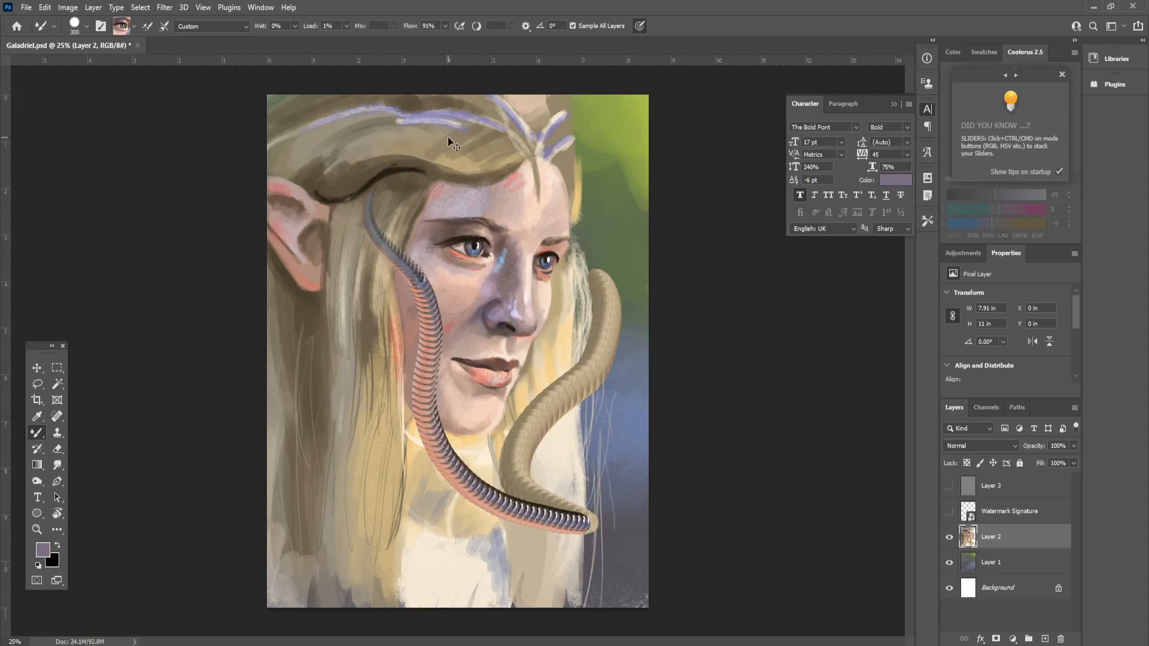
pyautogui.hotkey('ctrl', 'z')
pyautogui.hotkey('ctrl', 'z')
# Step: Clean the Mixer Brush and set it to 19% Wet and 27% Load
pyautogui.press('F5')
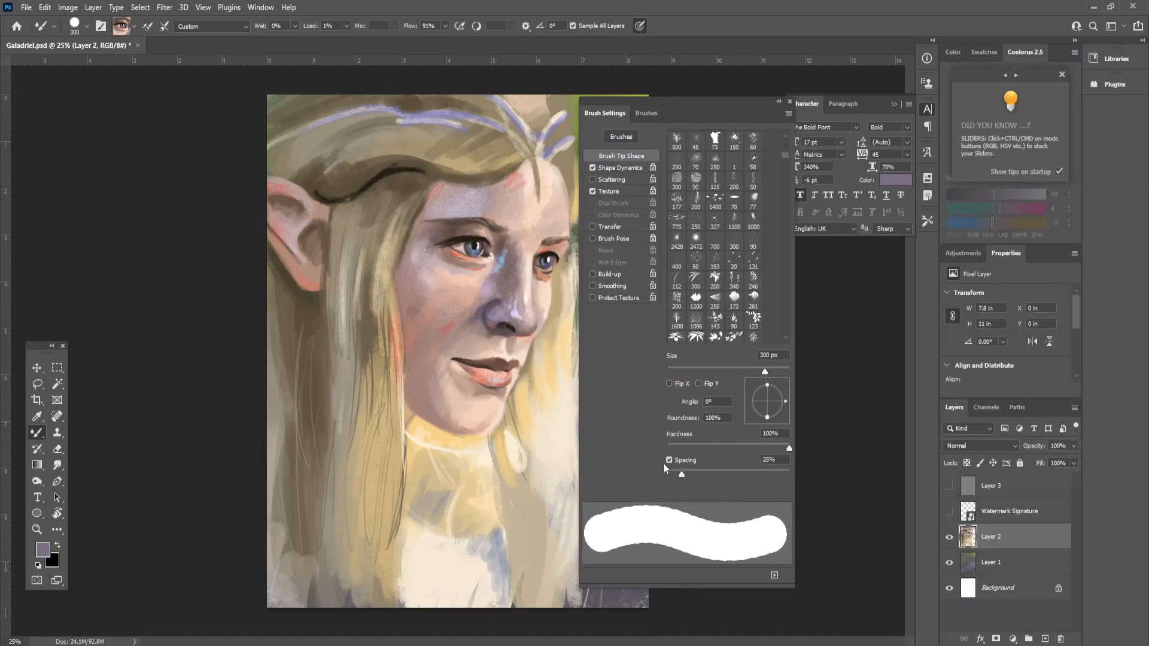
pyautogui.press('F5')
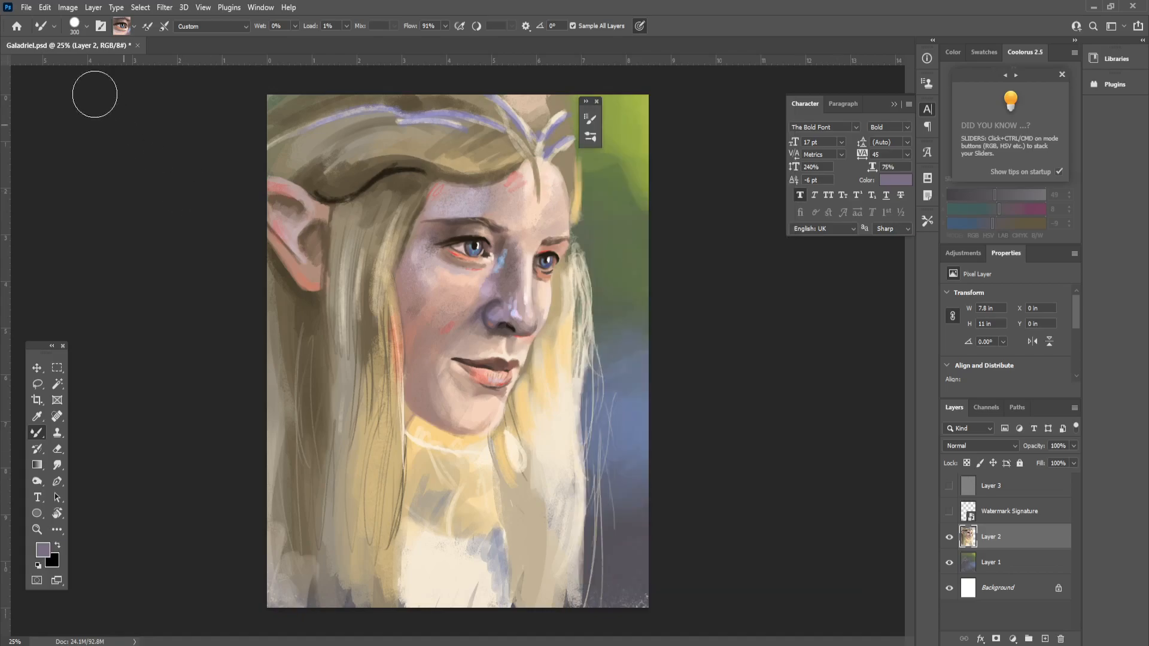
pyautogui.click(133, 28)
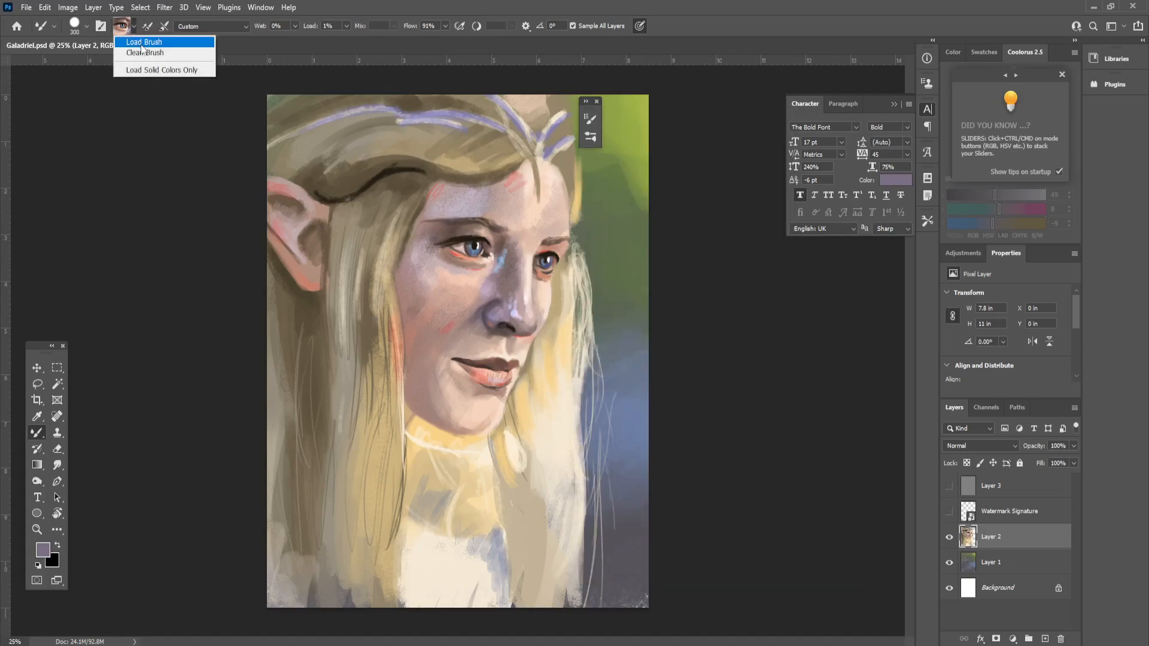
pyautogui.click(143, 52)
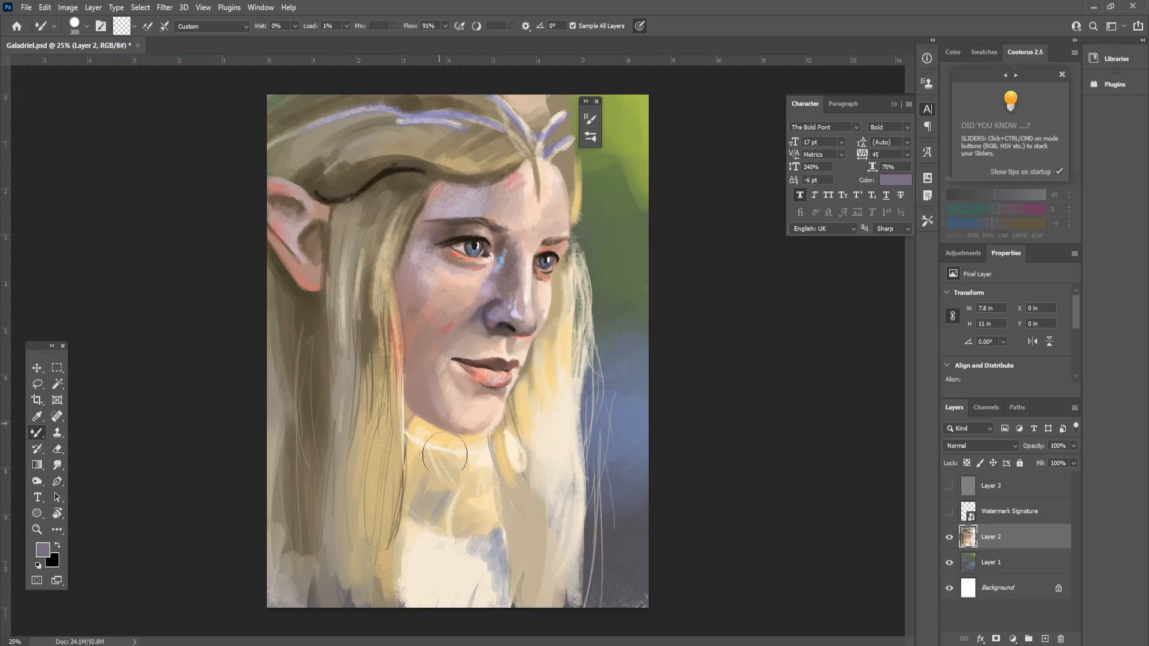
pyautogui.moveTo(295, 26); pyautogui.dragTo(307, 43)
pyautogui.click(346, 26)
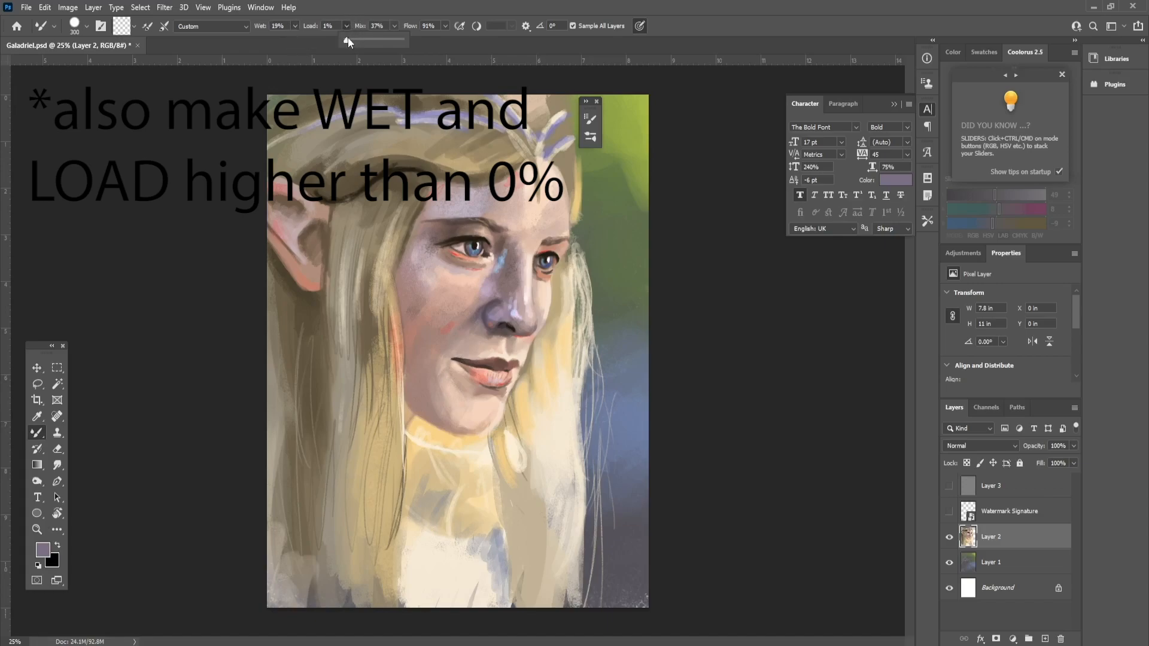
# Step: Blend the cheek, jaw and chin into the neck and adjacent hair with long Mixer Brush strokes on Layer 2
pyautogui.moveTo(446, 330)
pyautogui.mouseDown()
pyautogui.moveTo(461, 323)
pyautogui.moveTo(442, 448)
pyautogui.mouseUp()
pyautogui.moveTo(420, 372); pyautogui.dragTo(418, 462)
pyautogui.moveTo(422, 319); pyautogui.dragTo(419, 472)
pyautogui.moveTo(427, 344)
pyautogui.mouseDown()
pyautogui.moveTo(419, 415)
pyautogui.moveTo(428, 364)
pyautogui.moveTo(444, 473)
pyautogui.moveTo(447, 423)
pyautogui.moveTo(465, 449)
pyautogui.moveTo(506, 448)
pyautogui.mouseUp()
pyautogui.moveTo(413, 377)
pyautogui.mouseDown()
pyautogui.moveTo(419, 465)
pyautogui.moveTo(399, 462)
pyautogui.moveTo(408, 377)
pyautogui.mouseUp()
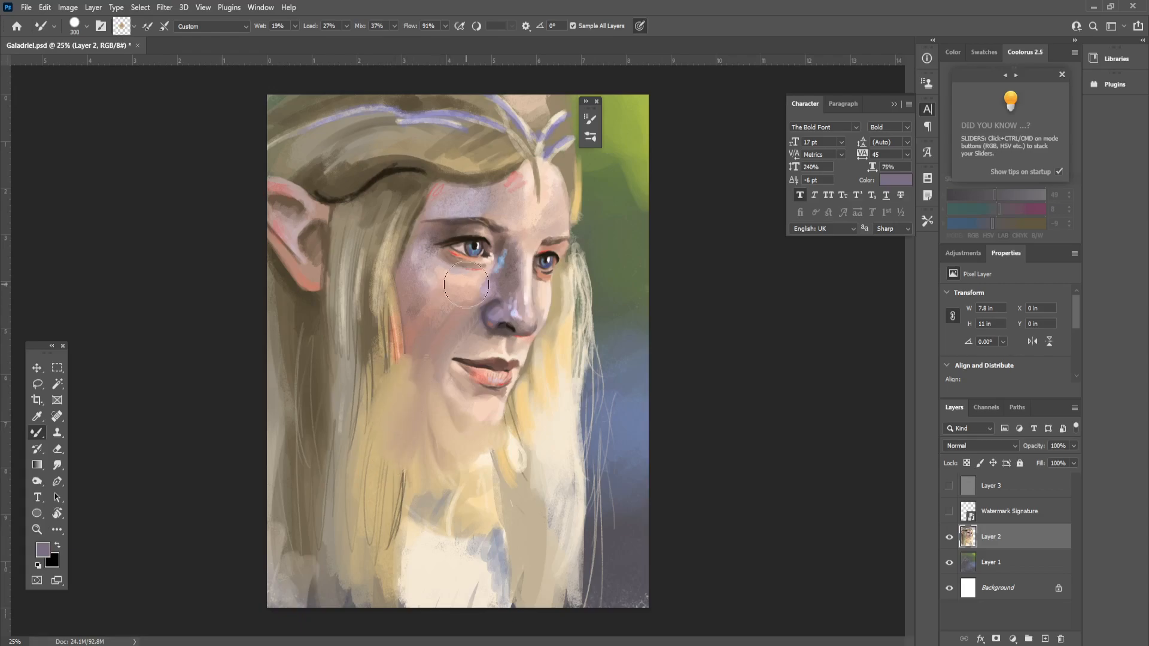
pyautogui.moveTo(400, 347); pyautogui.dragTo(371, 287)
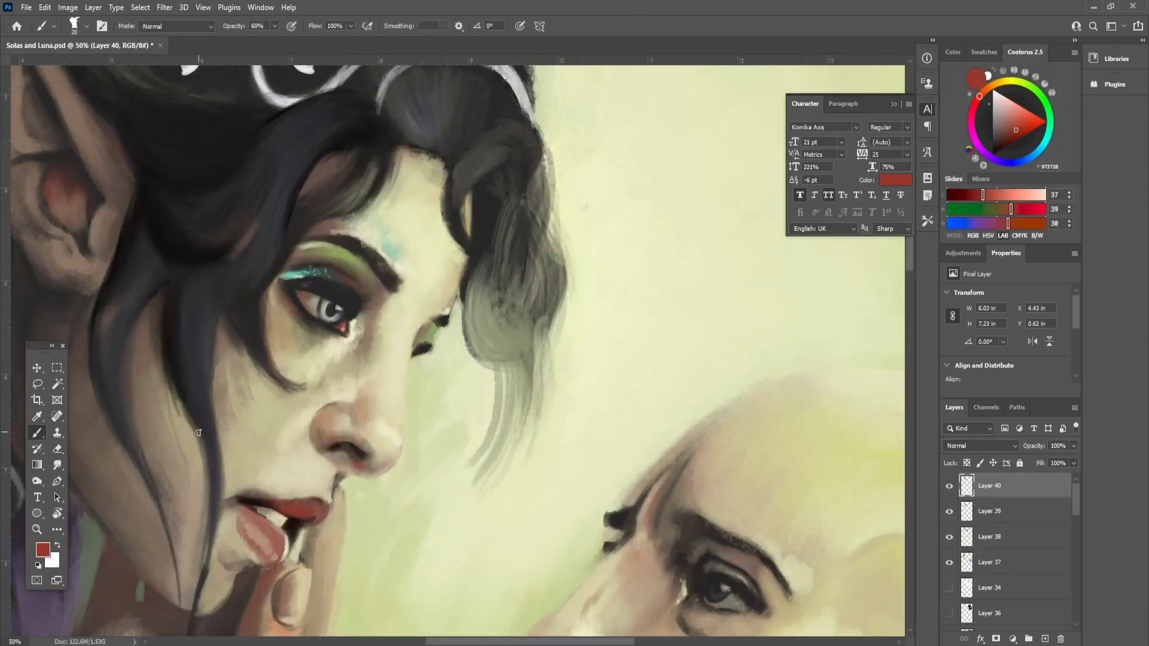
# Step: In the Solas and Luna painting, sample dark red and near-black from the woman's mouth and reduce the brush size to 8 px
pyautogui.keyDown('alt'); pyautogui.click(264, 520); pyautogui.keyUp('alt')
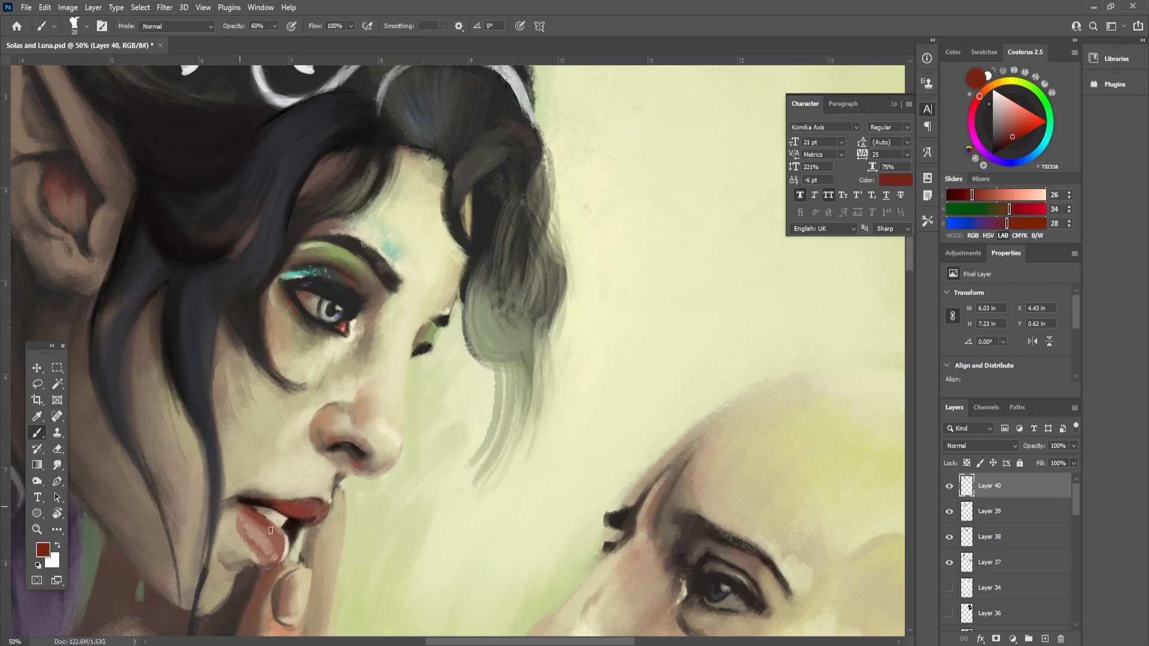
pyautogui.keyDown('alt'); pyautogui.click(287, 519); pyautogui.keyUp('alt')
pyautogui.press('[')
pyautogui.press('[')
pyautogui.press('[')
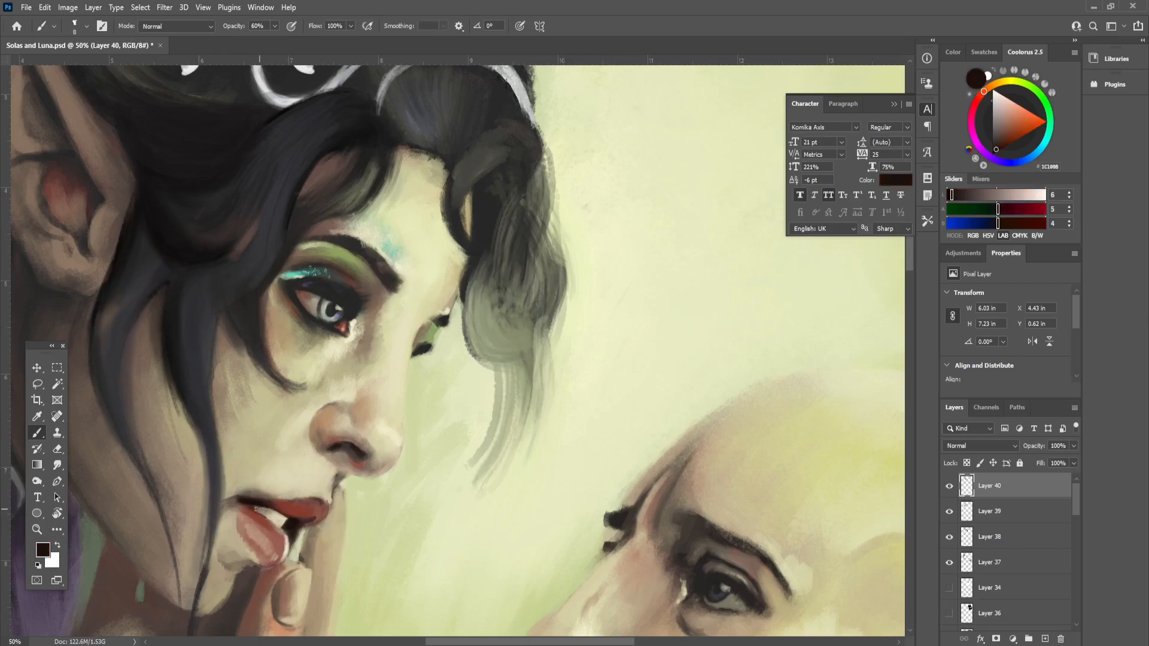